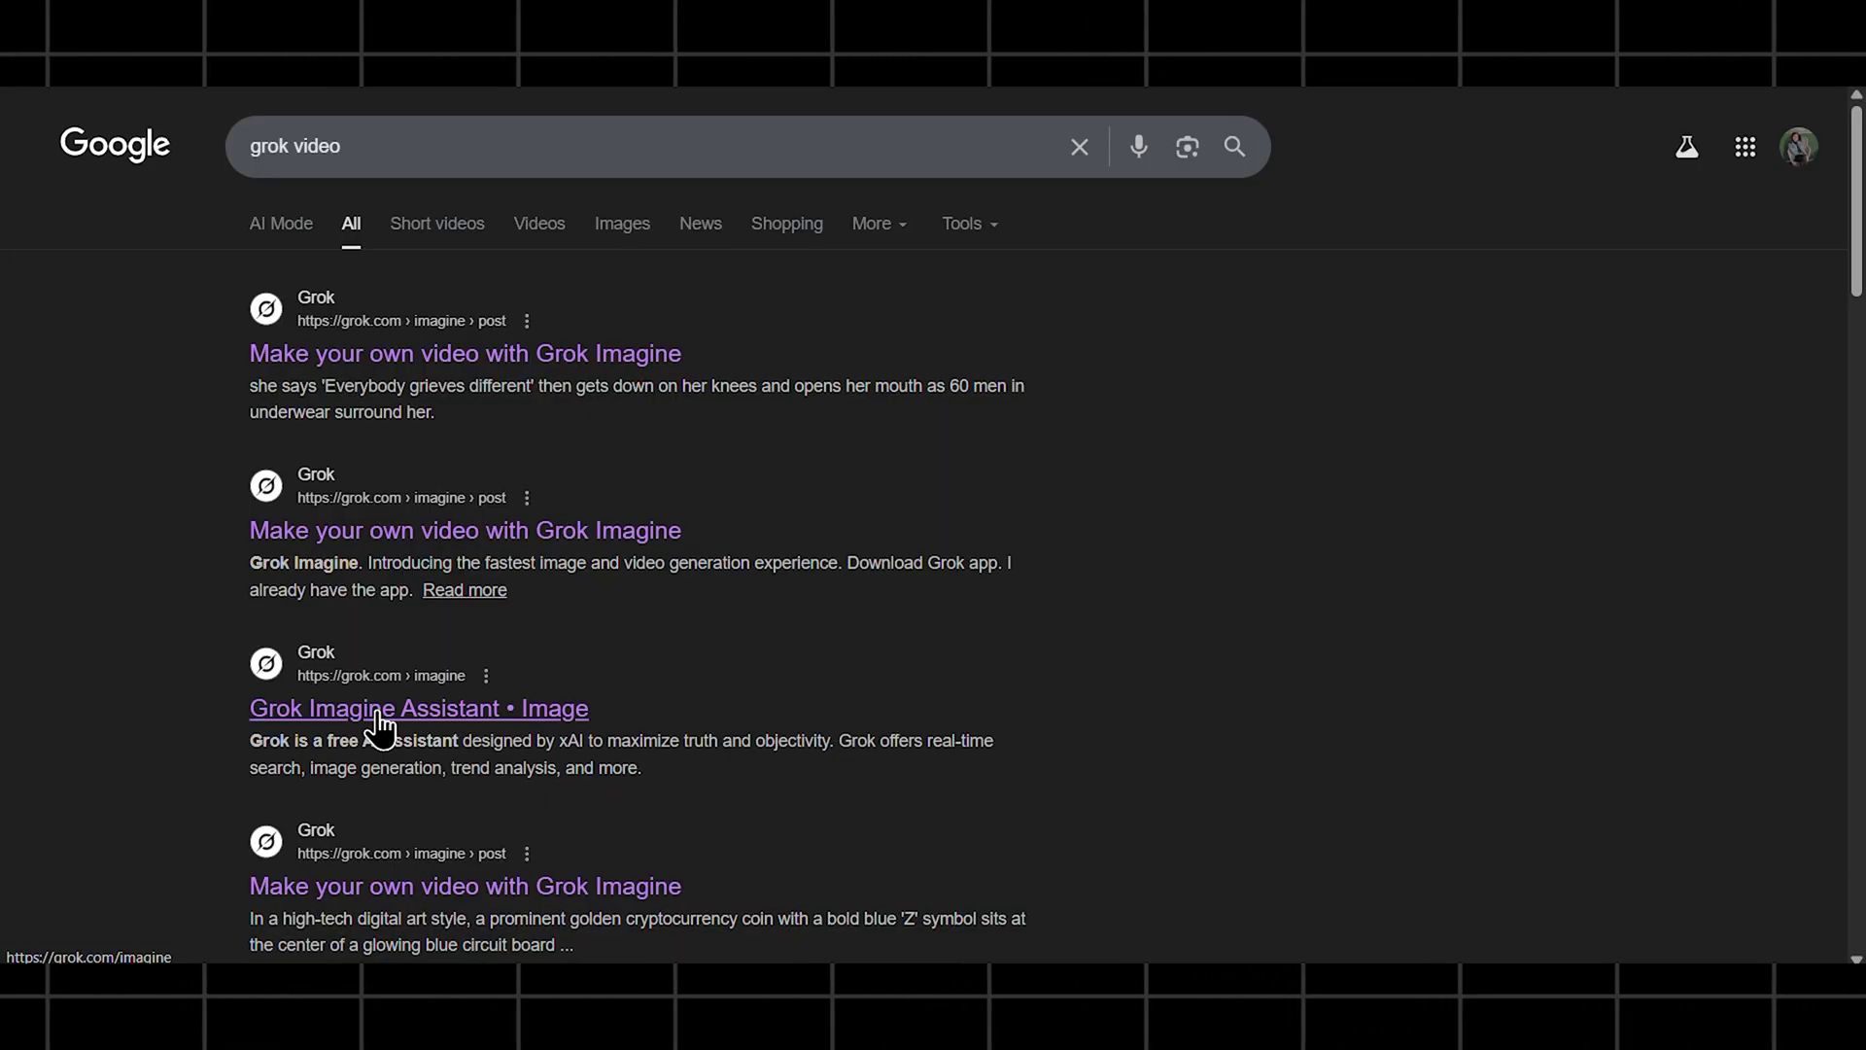
Open Grok Imagine and type the prompt 'A person walking through a busy city street at sunset, natural lighting, handheld camera'.
left_click(379, 713)
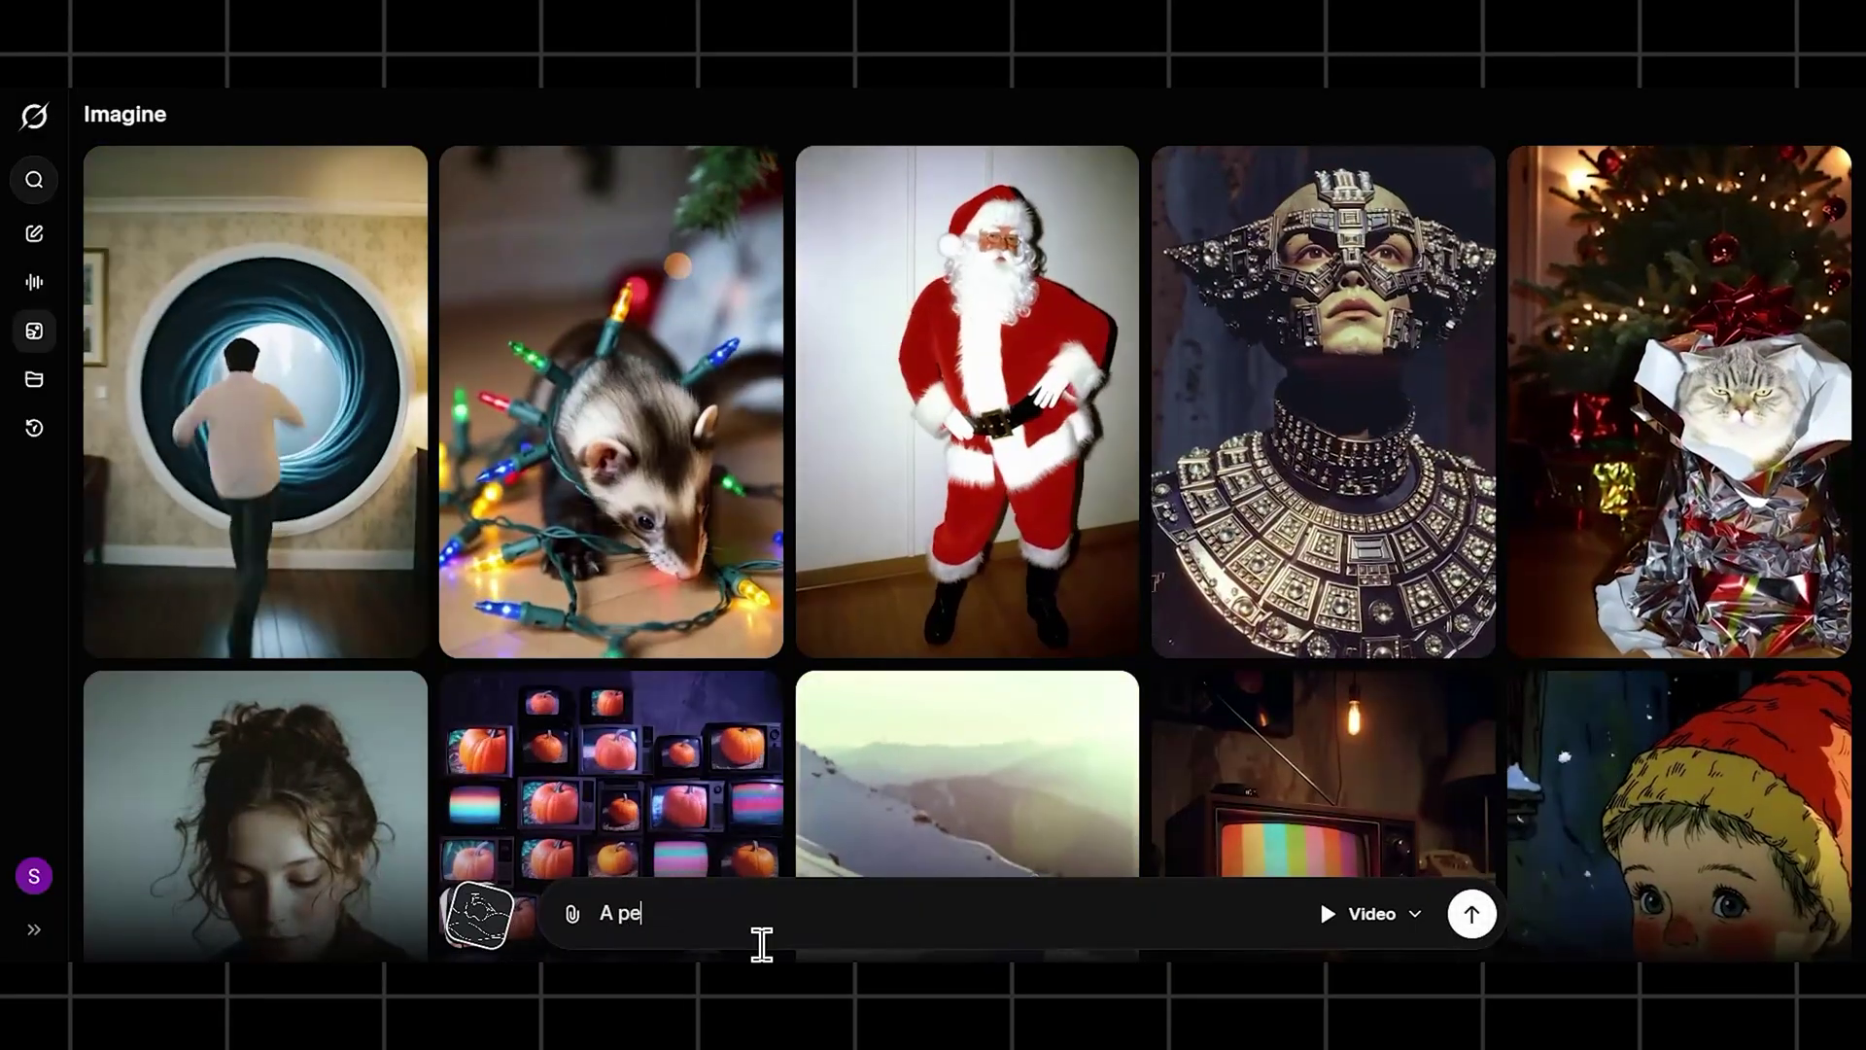
type("rson walking through a bus")
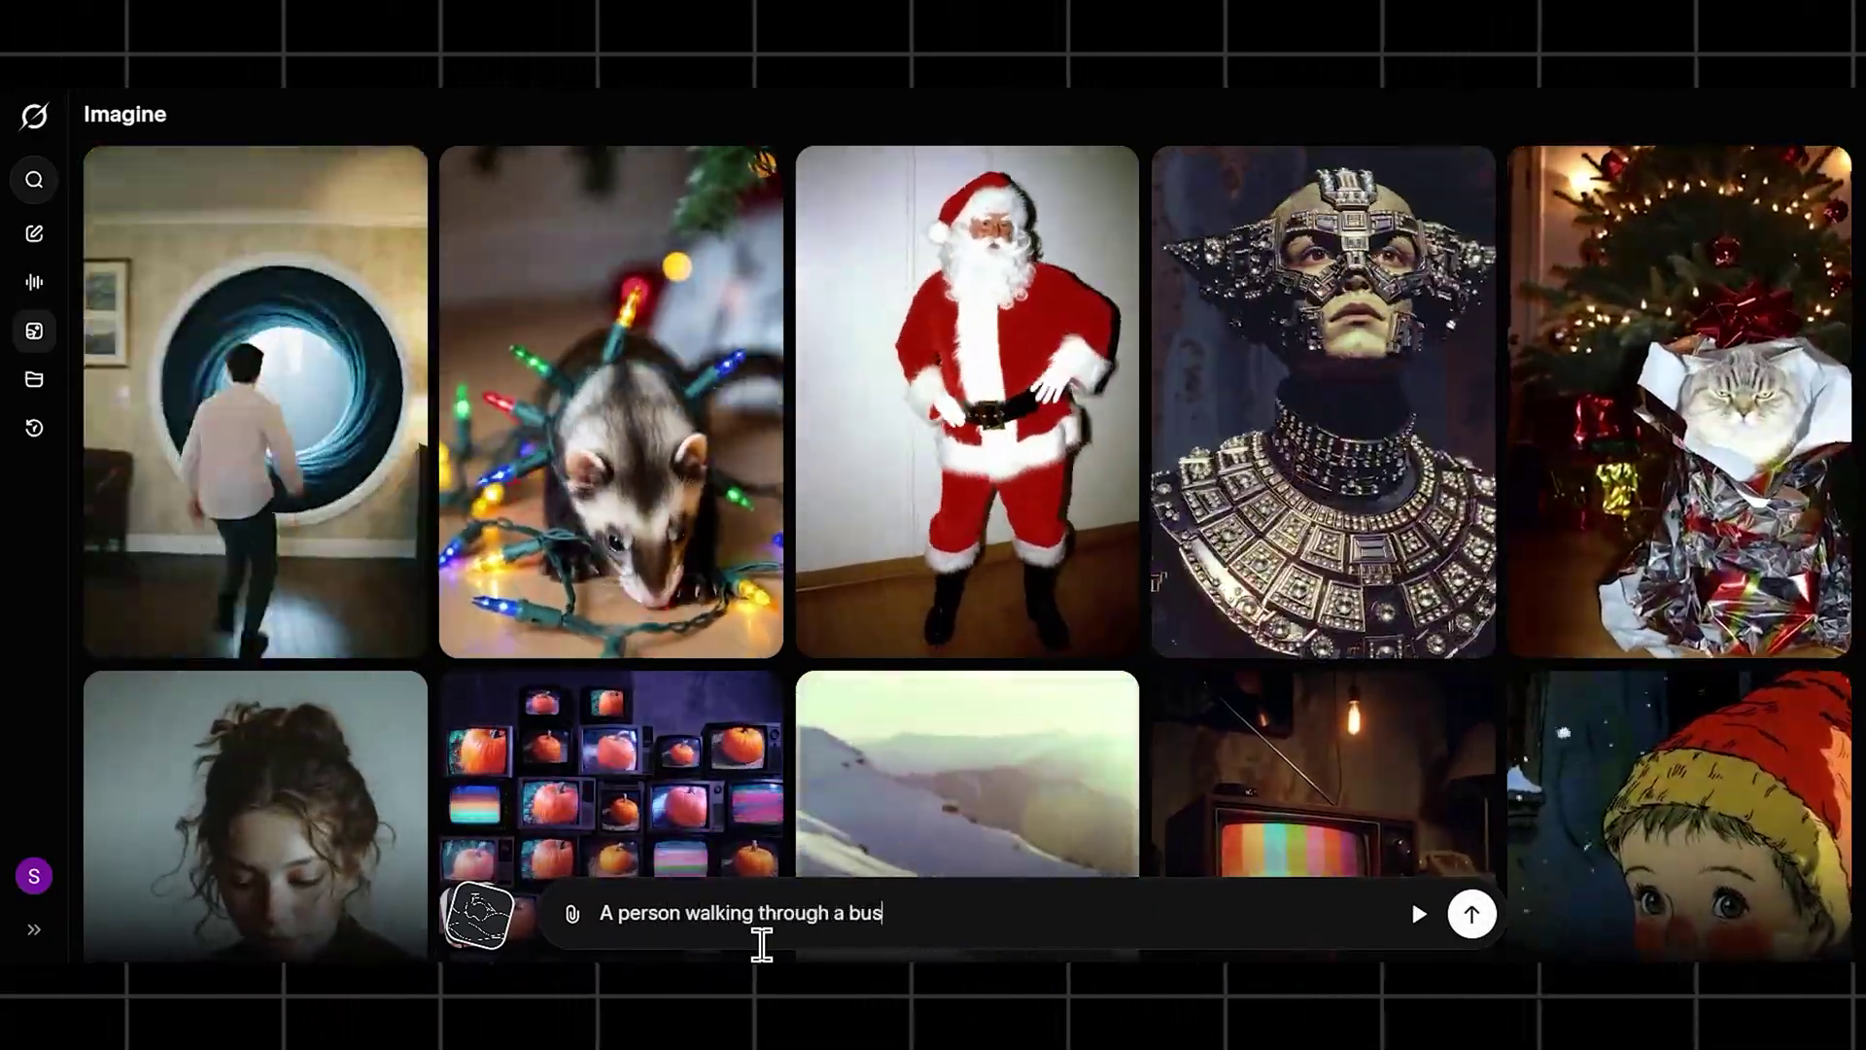
type("y city street at sunset, nat")
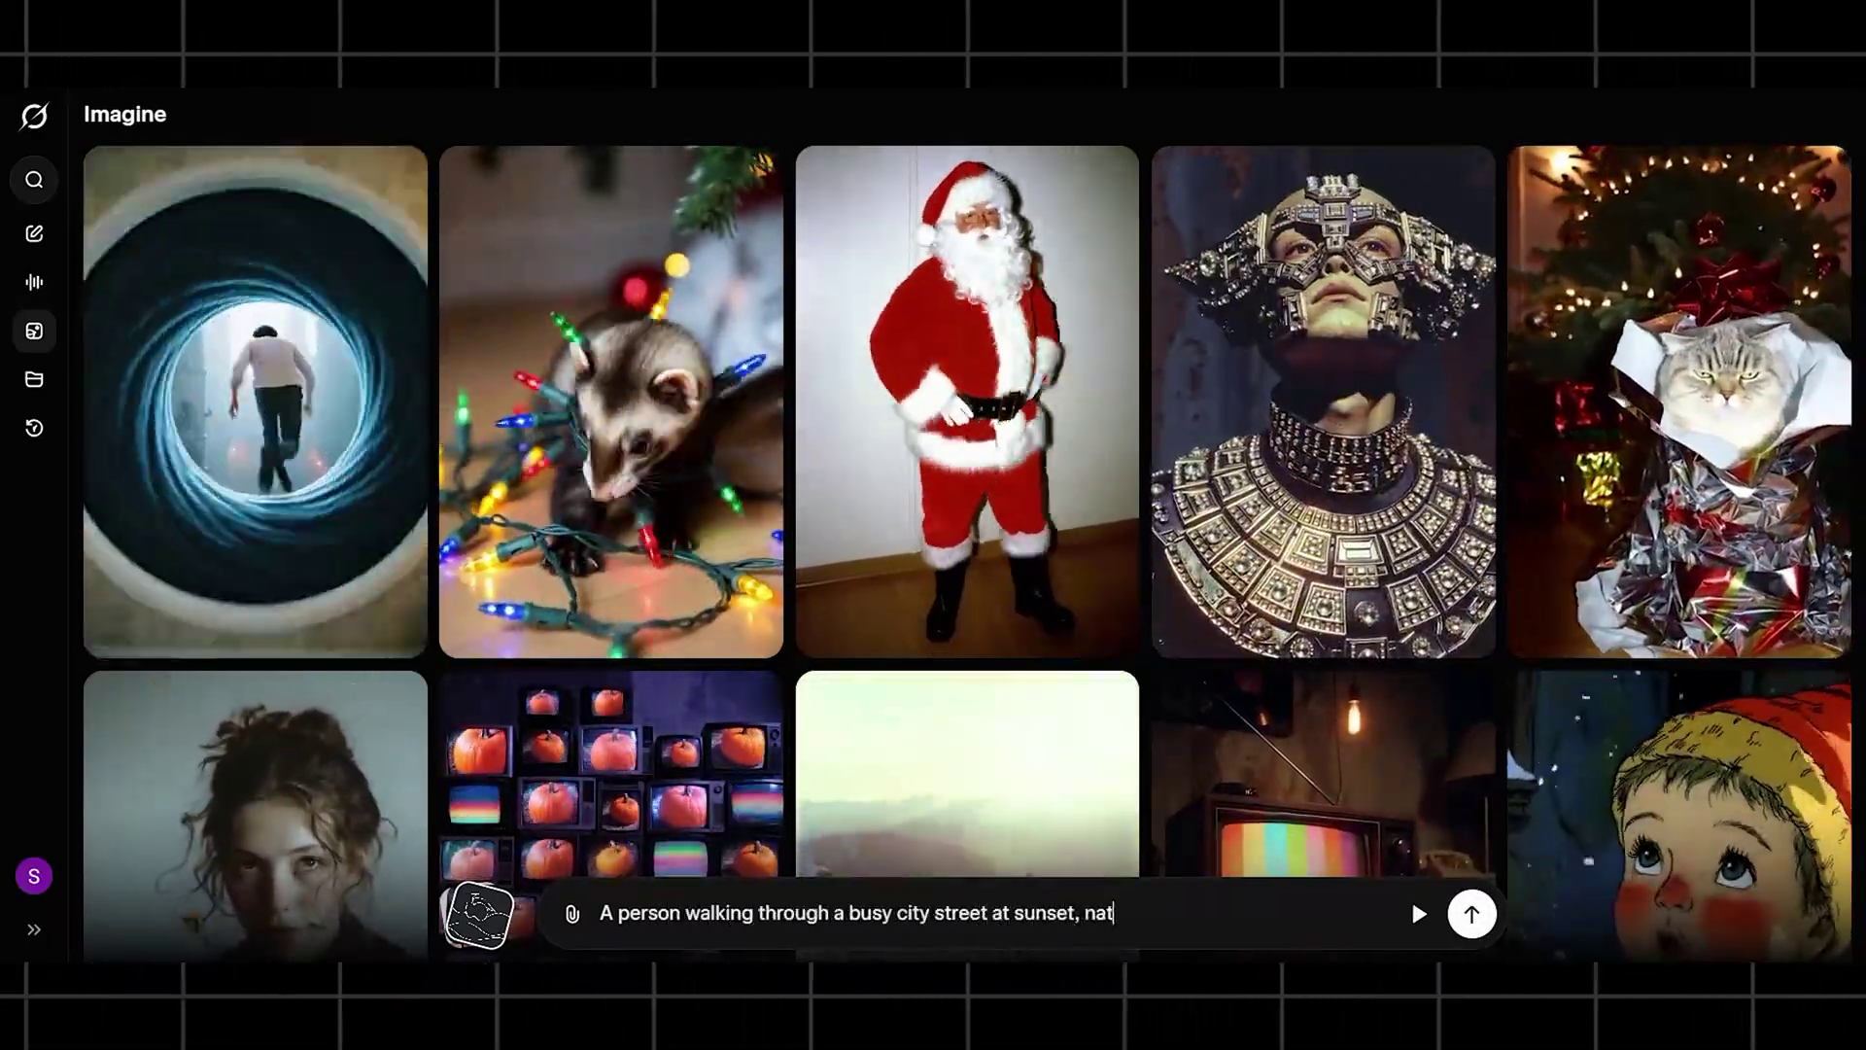
type("ural lighting, handheld c")
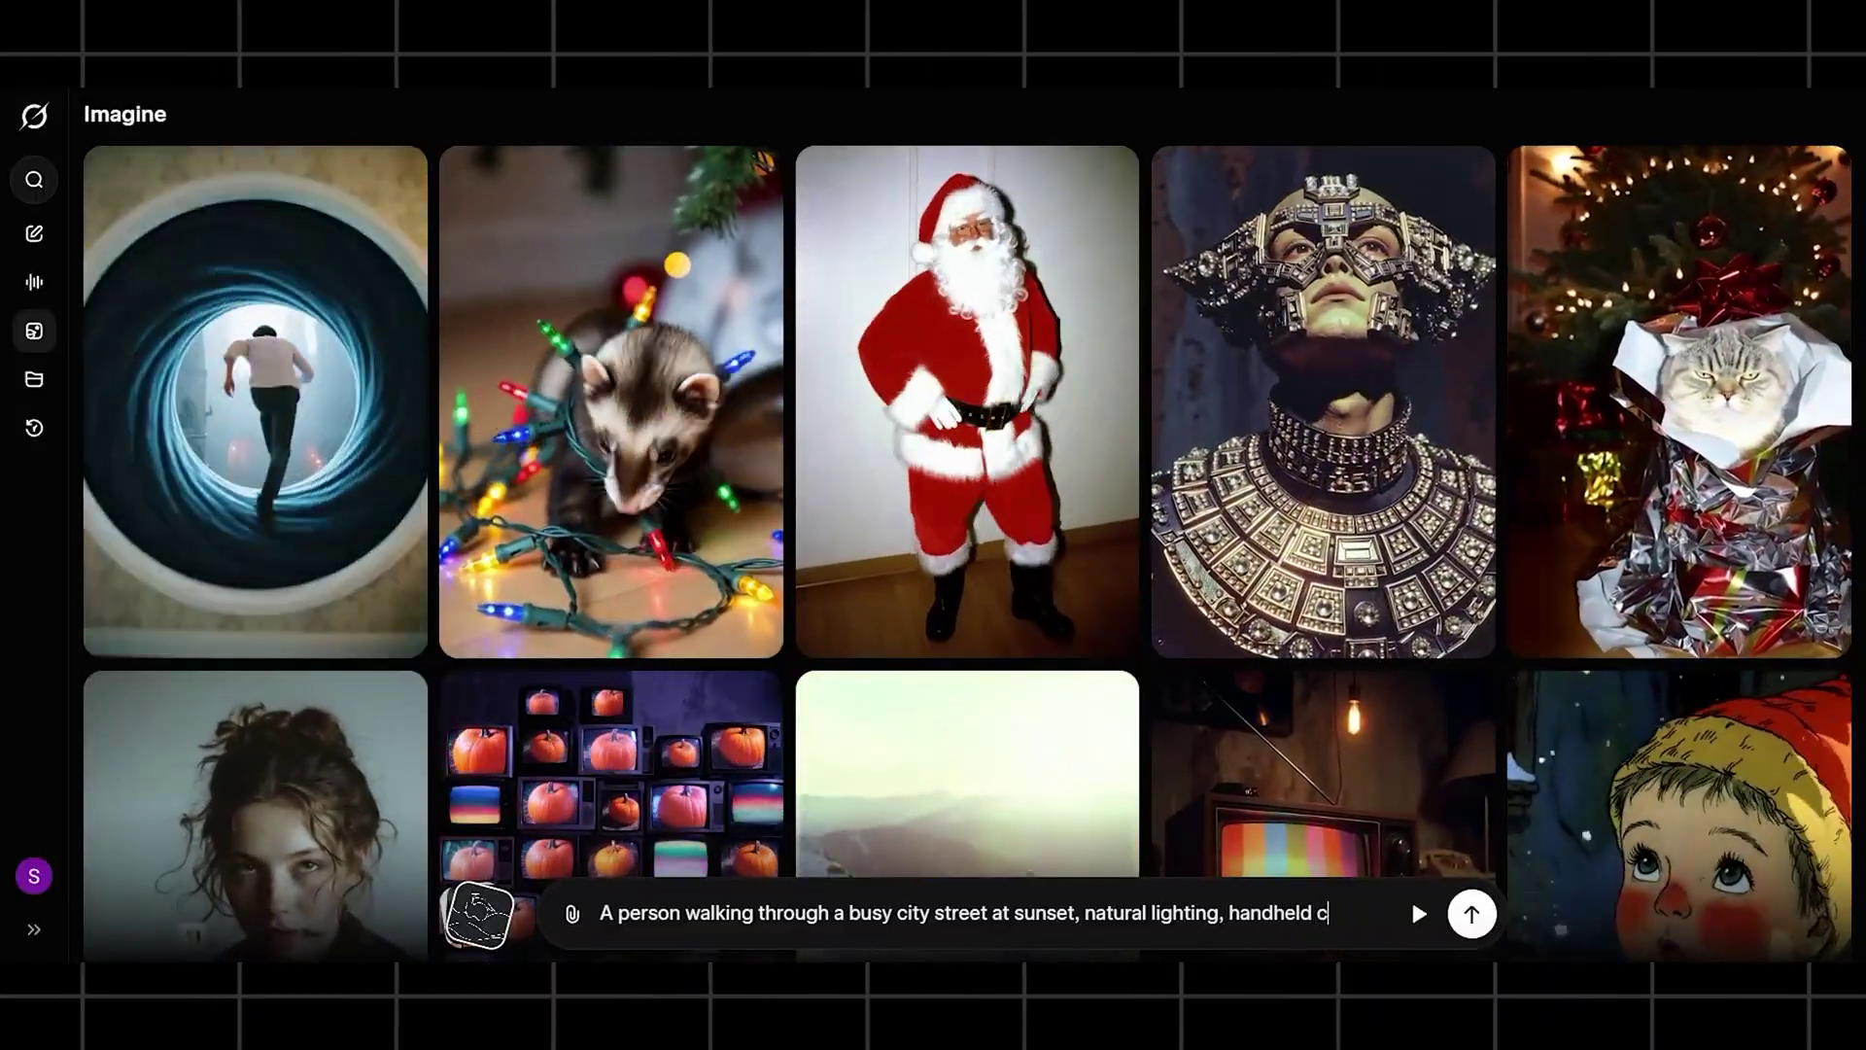
type("amera feel")
Submit the city street sunset prompt to generate its video.
left_click(1471, 914)
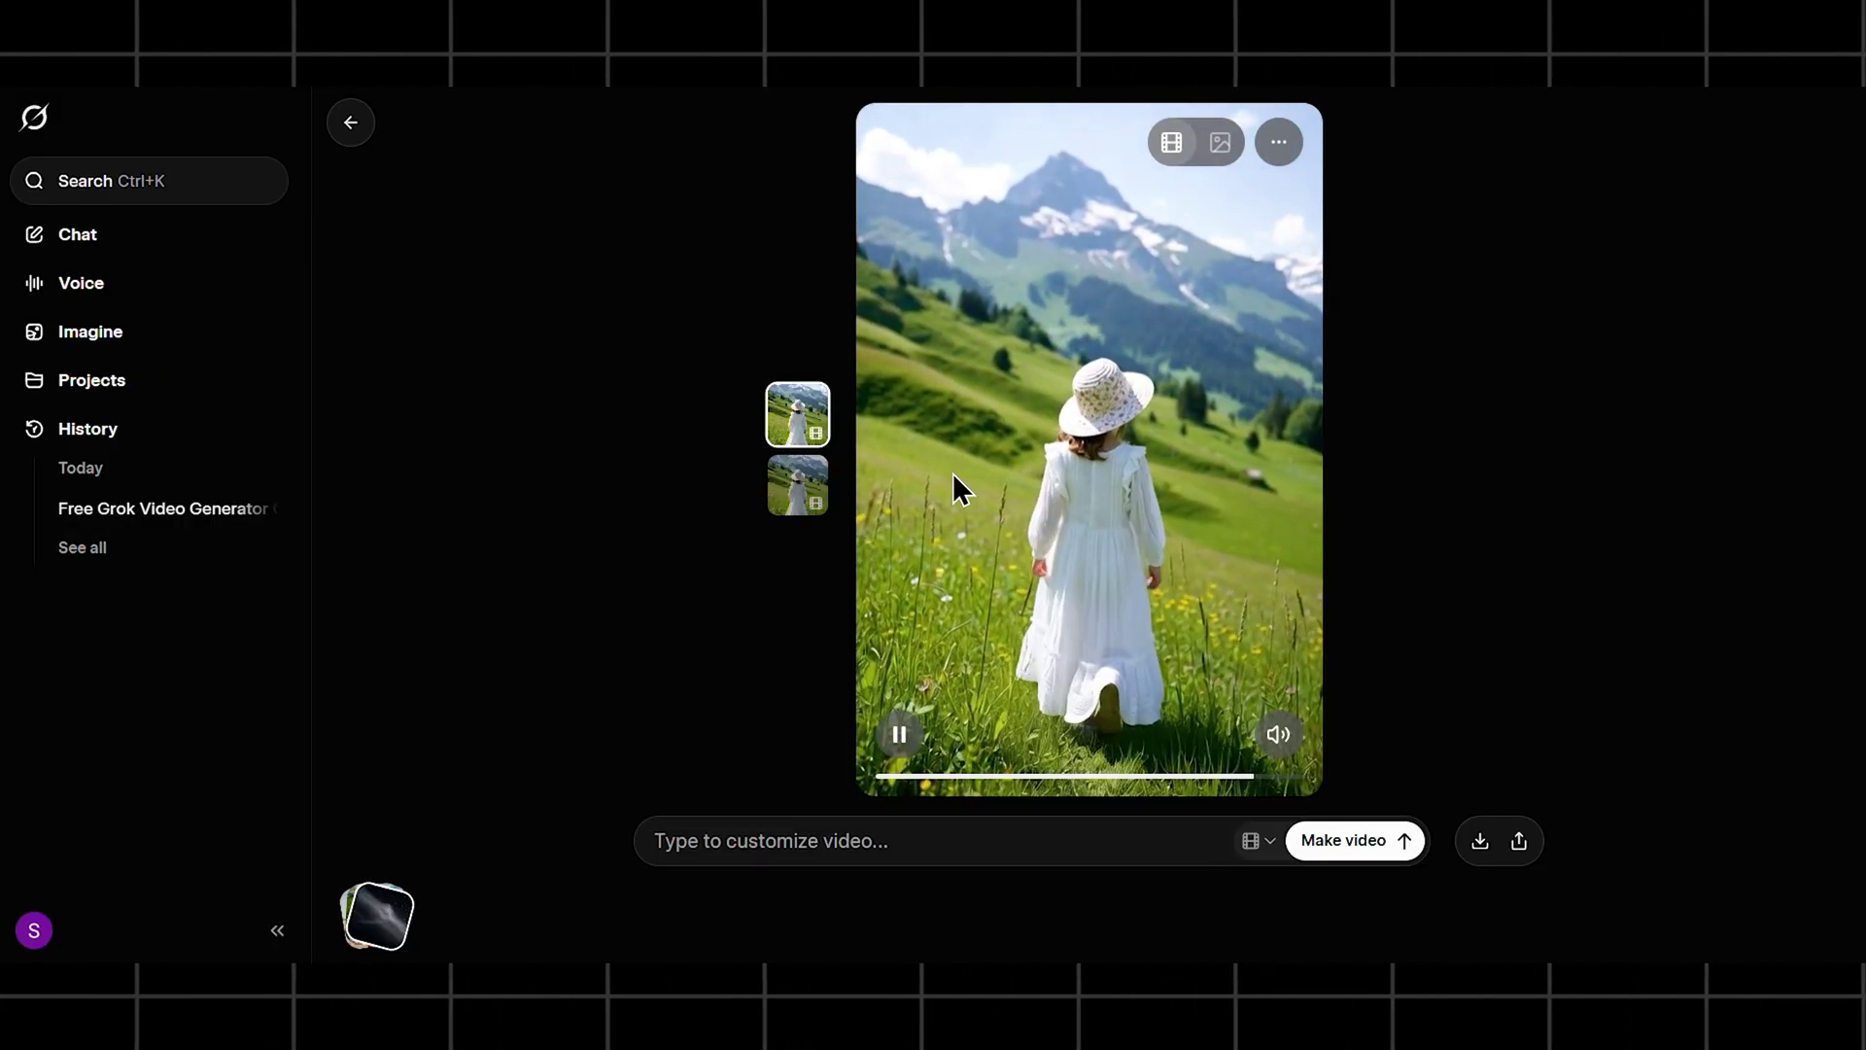
Generate two more meadow video versions, one with the Fun preset and one with Spicy.
left_click(1260, 841)
left_click(1292, 750)
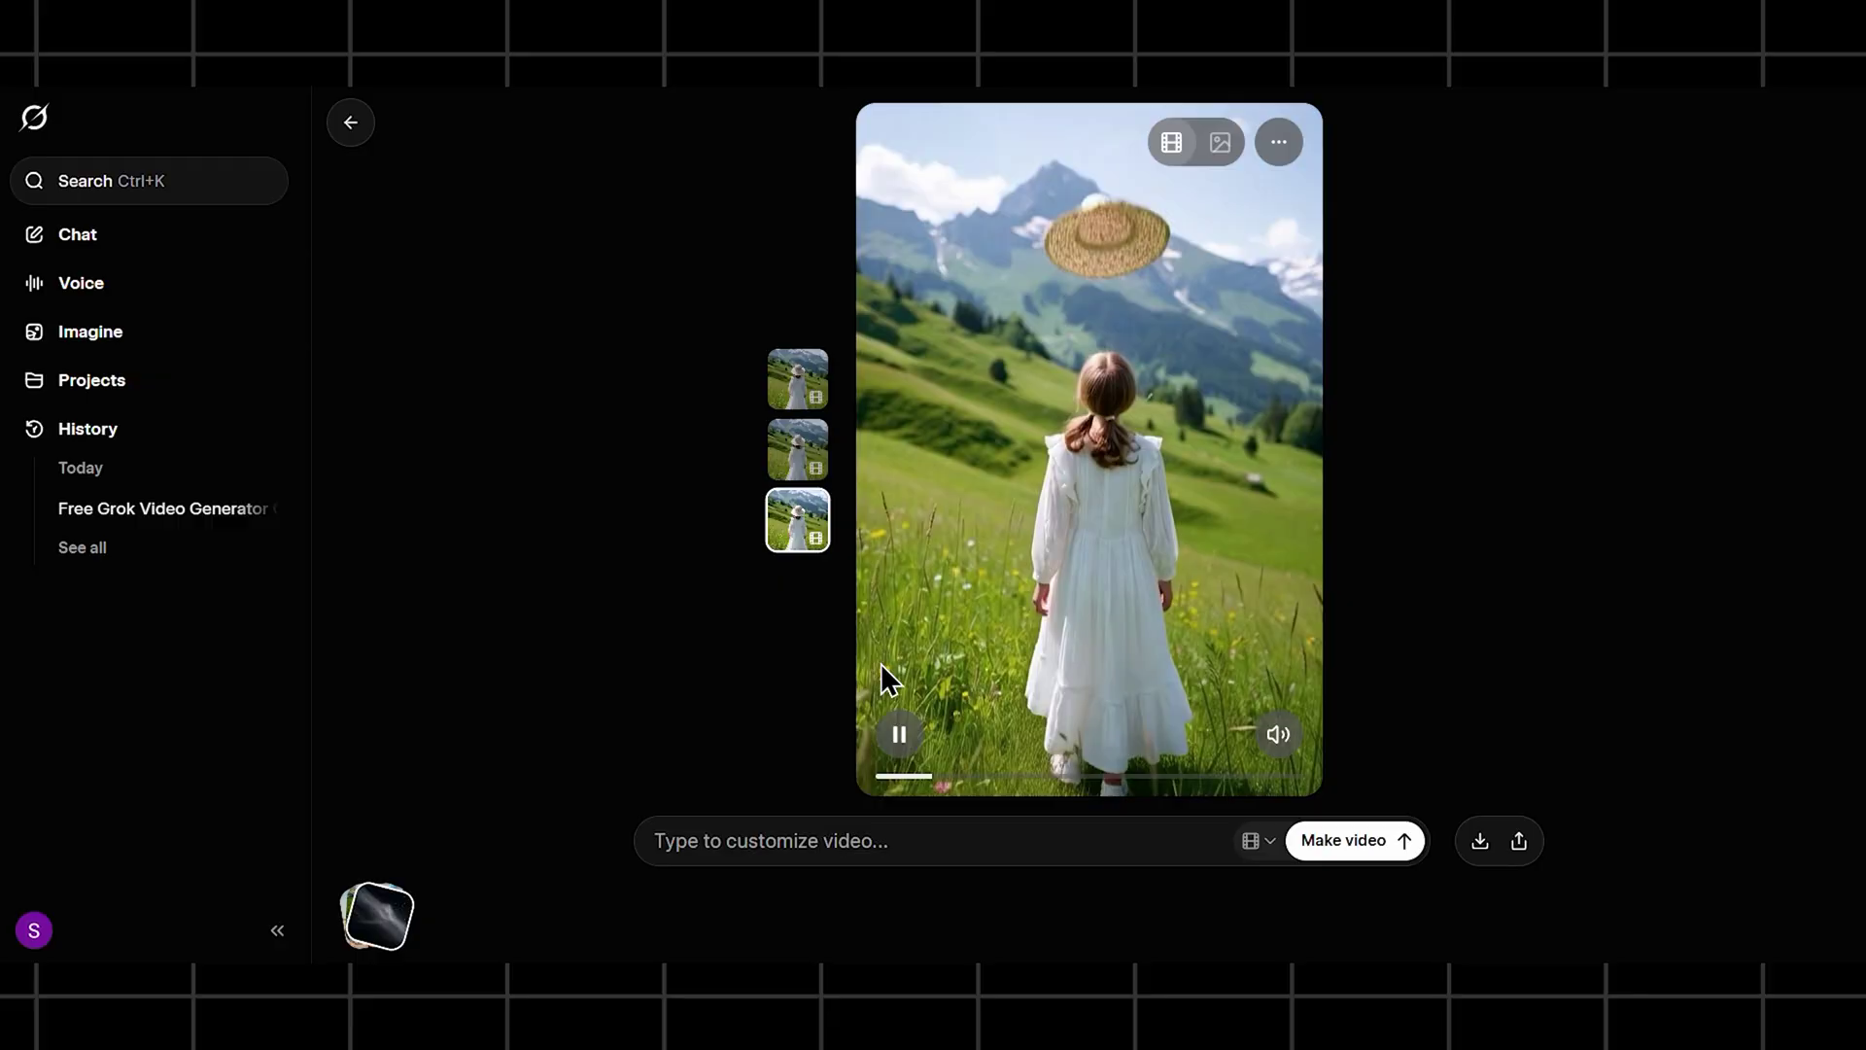
left_click(1260, 841)
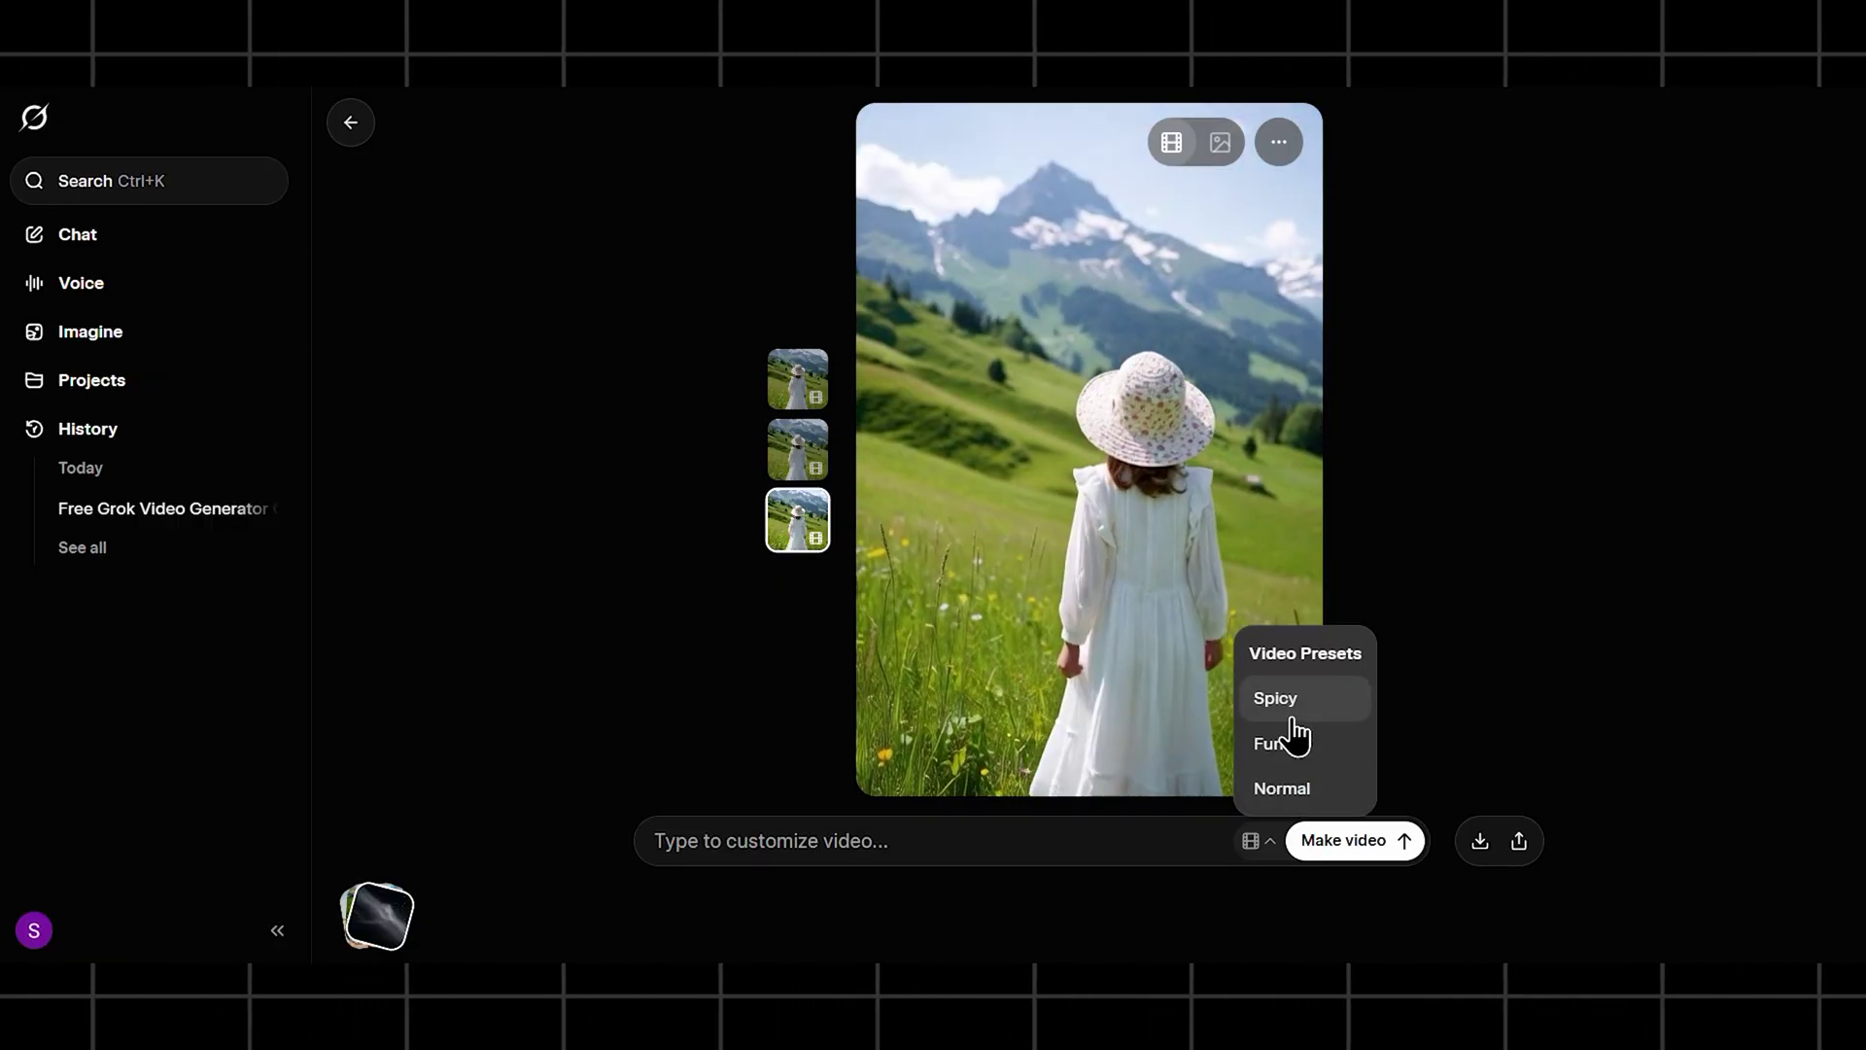
left_click(1293, 717)
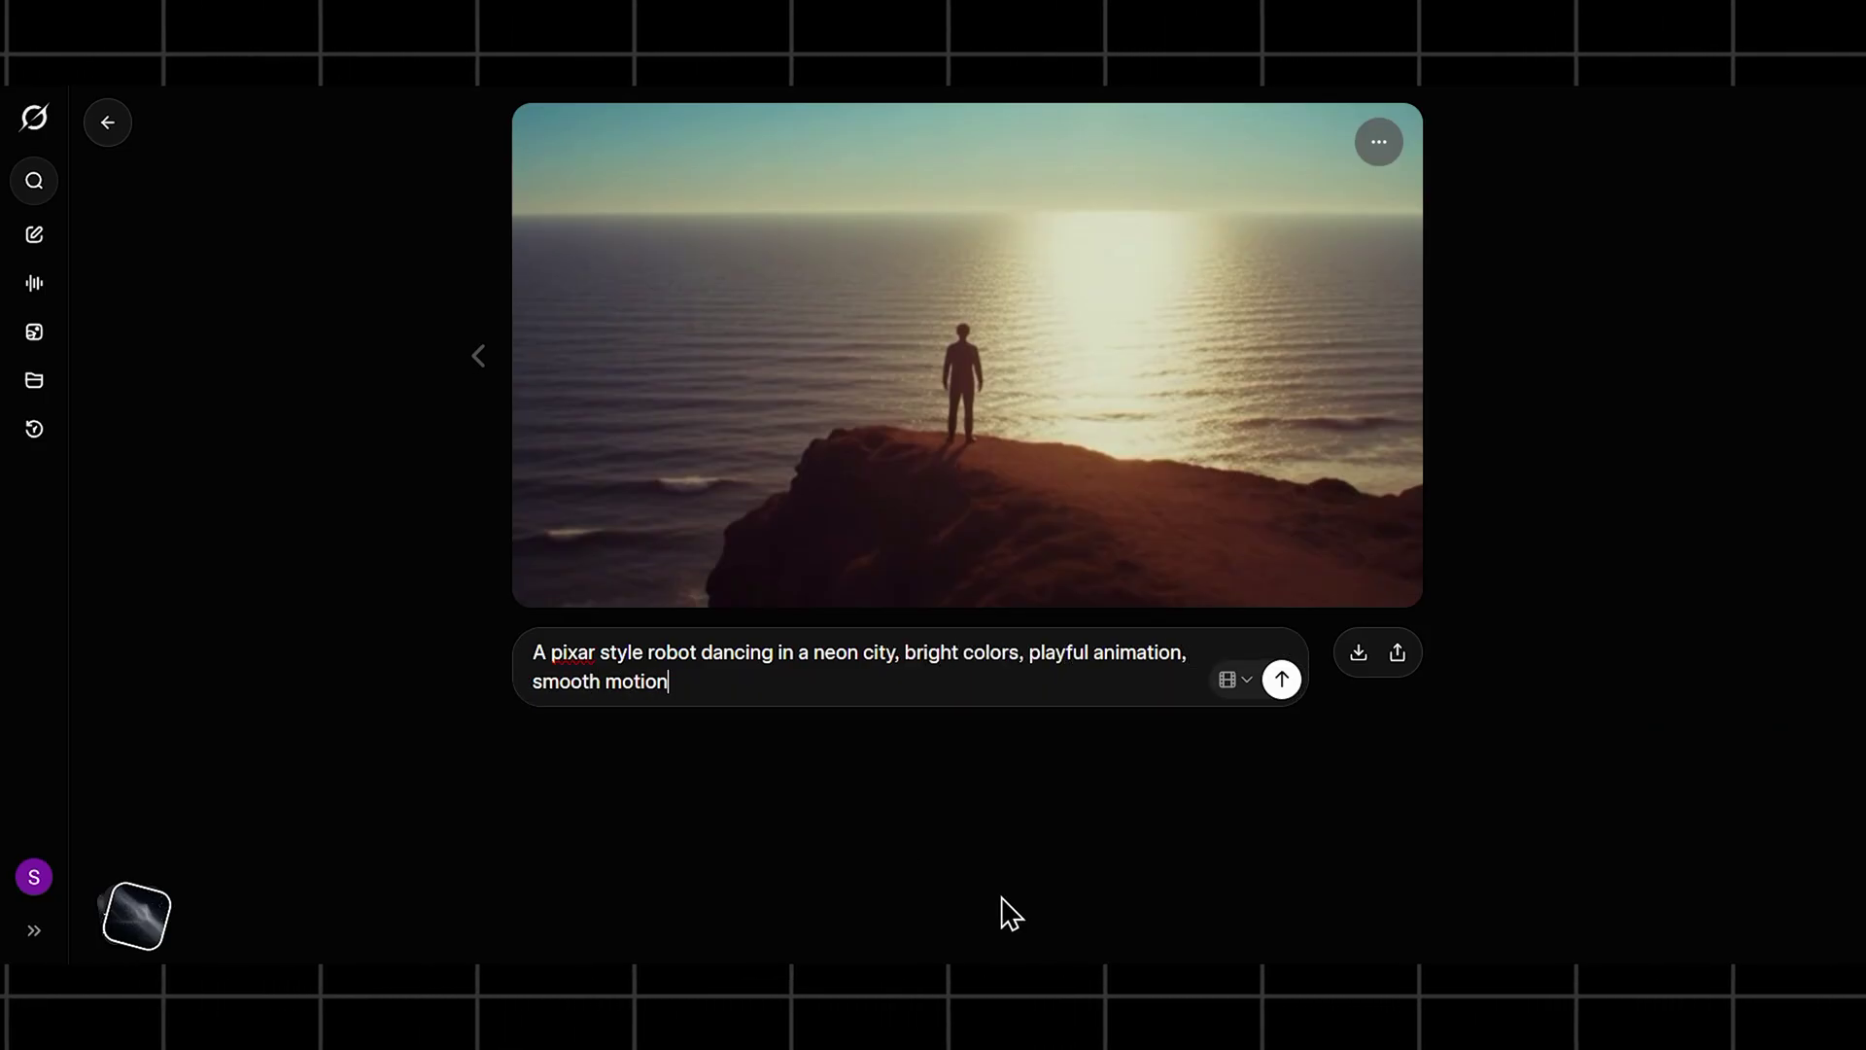
Generate the Pixar neon-city dancing robot video, then regenerate it with Redo.
left_click(1281, 680)
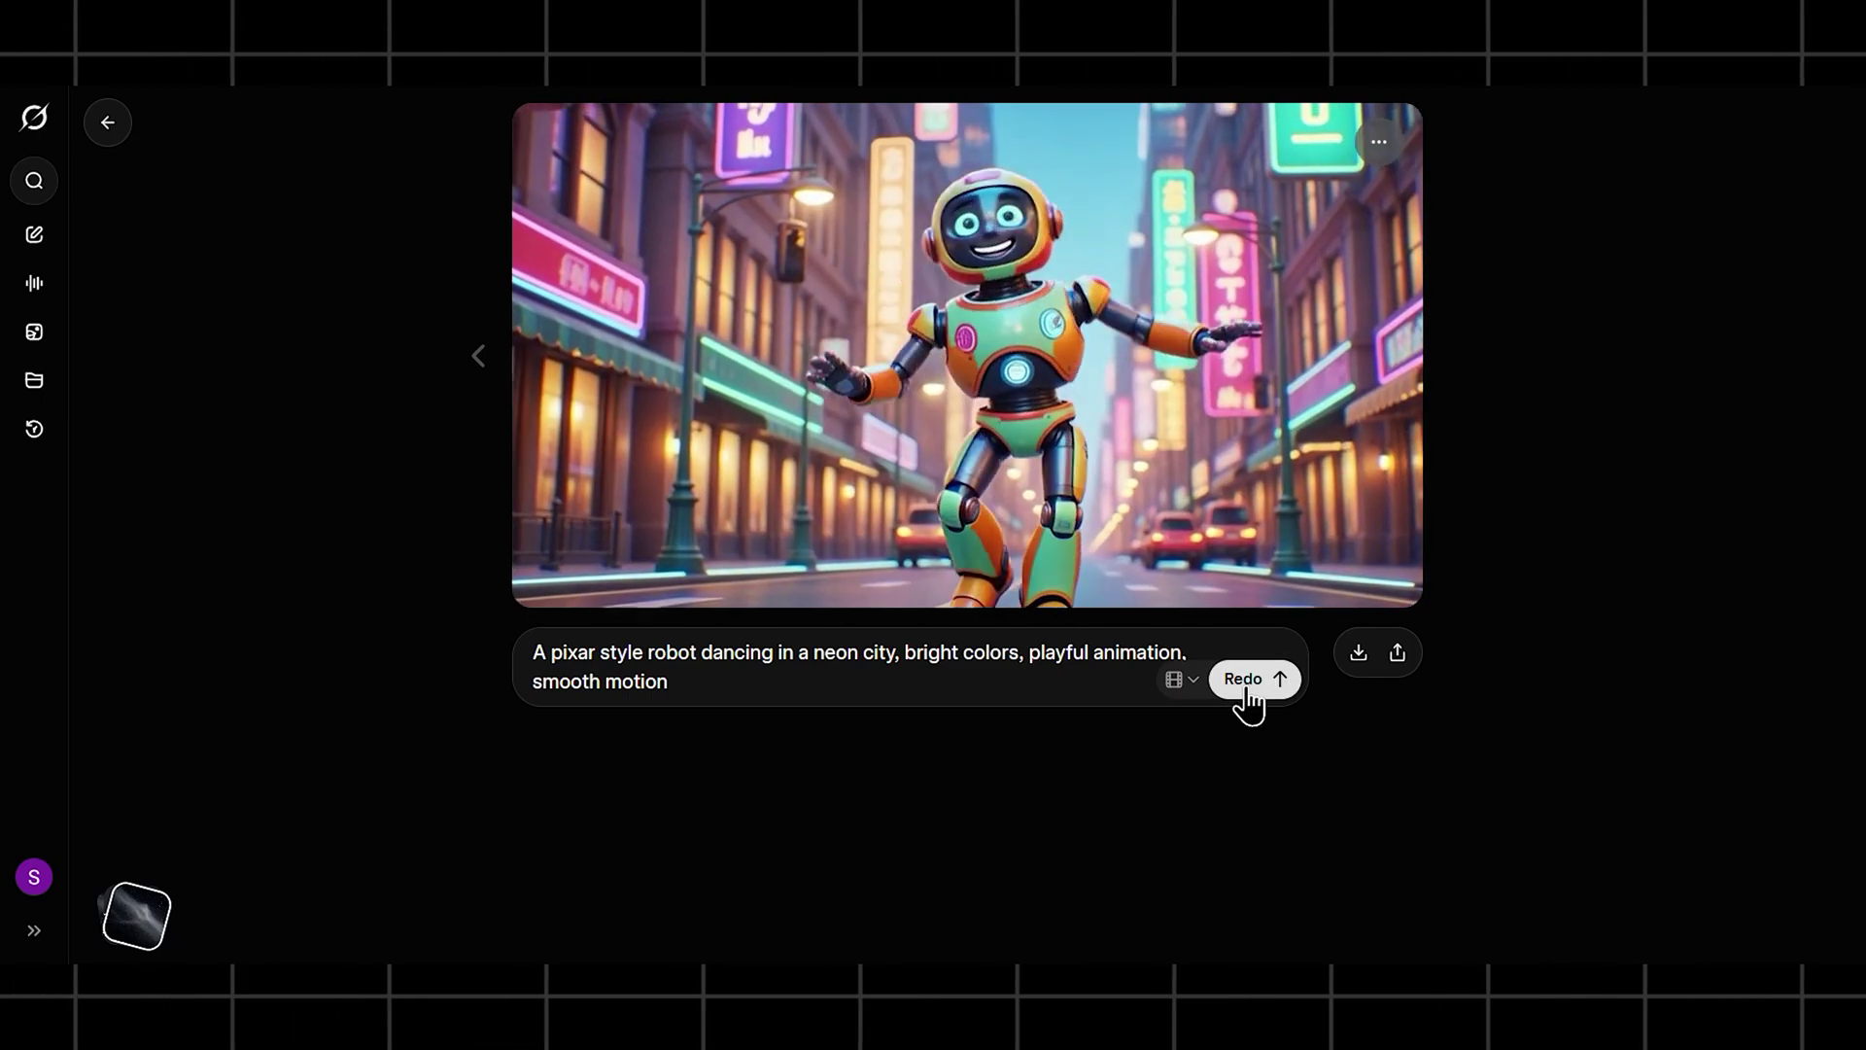
left_click(1244, 685)
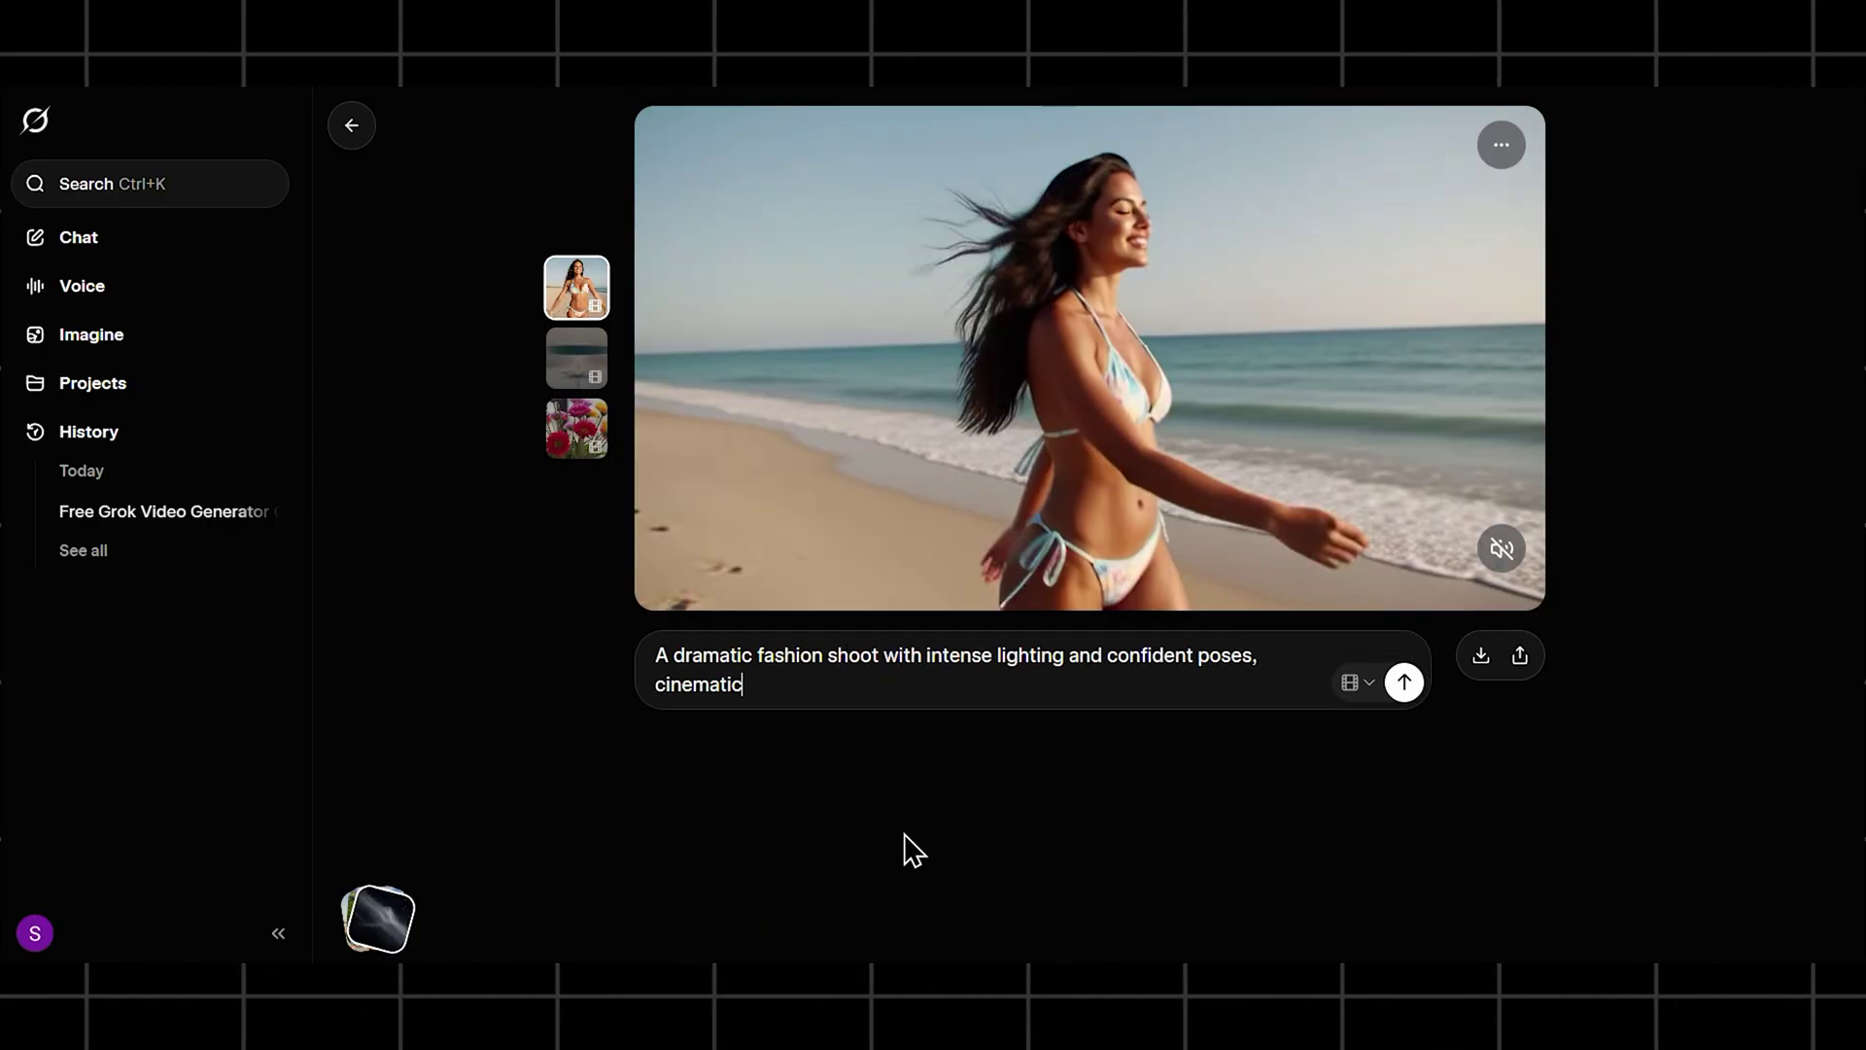
Finish the dramatic fashion shoot prompt and generate it with the Spicy preset.
type("ood")
left_click(1351, 686)
left_click(1388, 546)
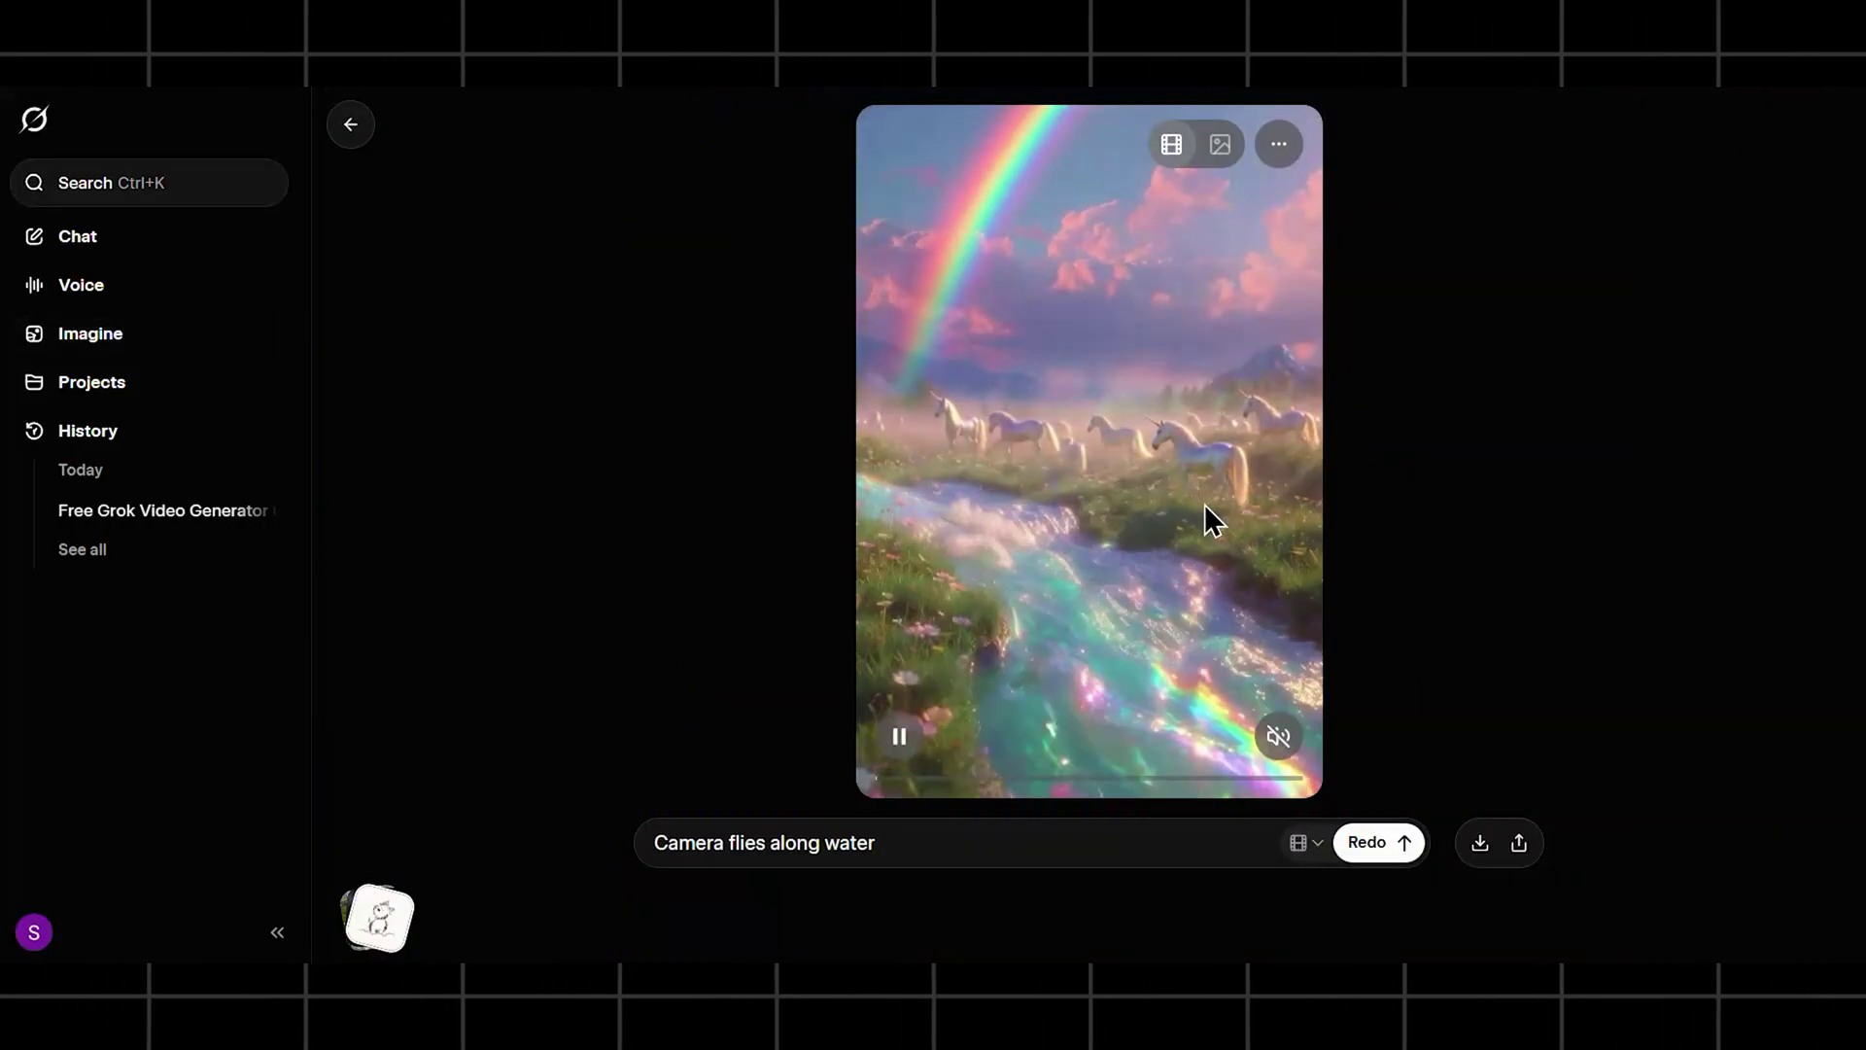
Preview the skier, red-haired woman and anime snow-couple videos from the community gallery.
key("Escape")
scroll(970, 675, "down", 4)
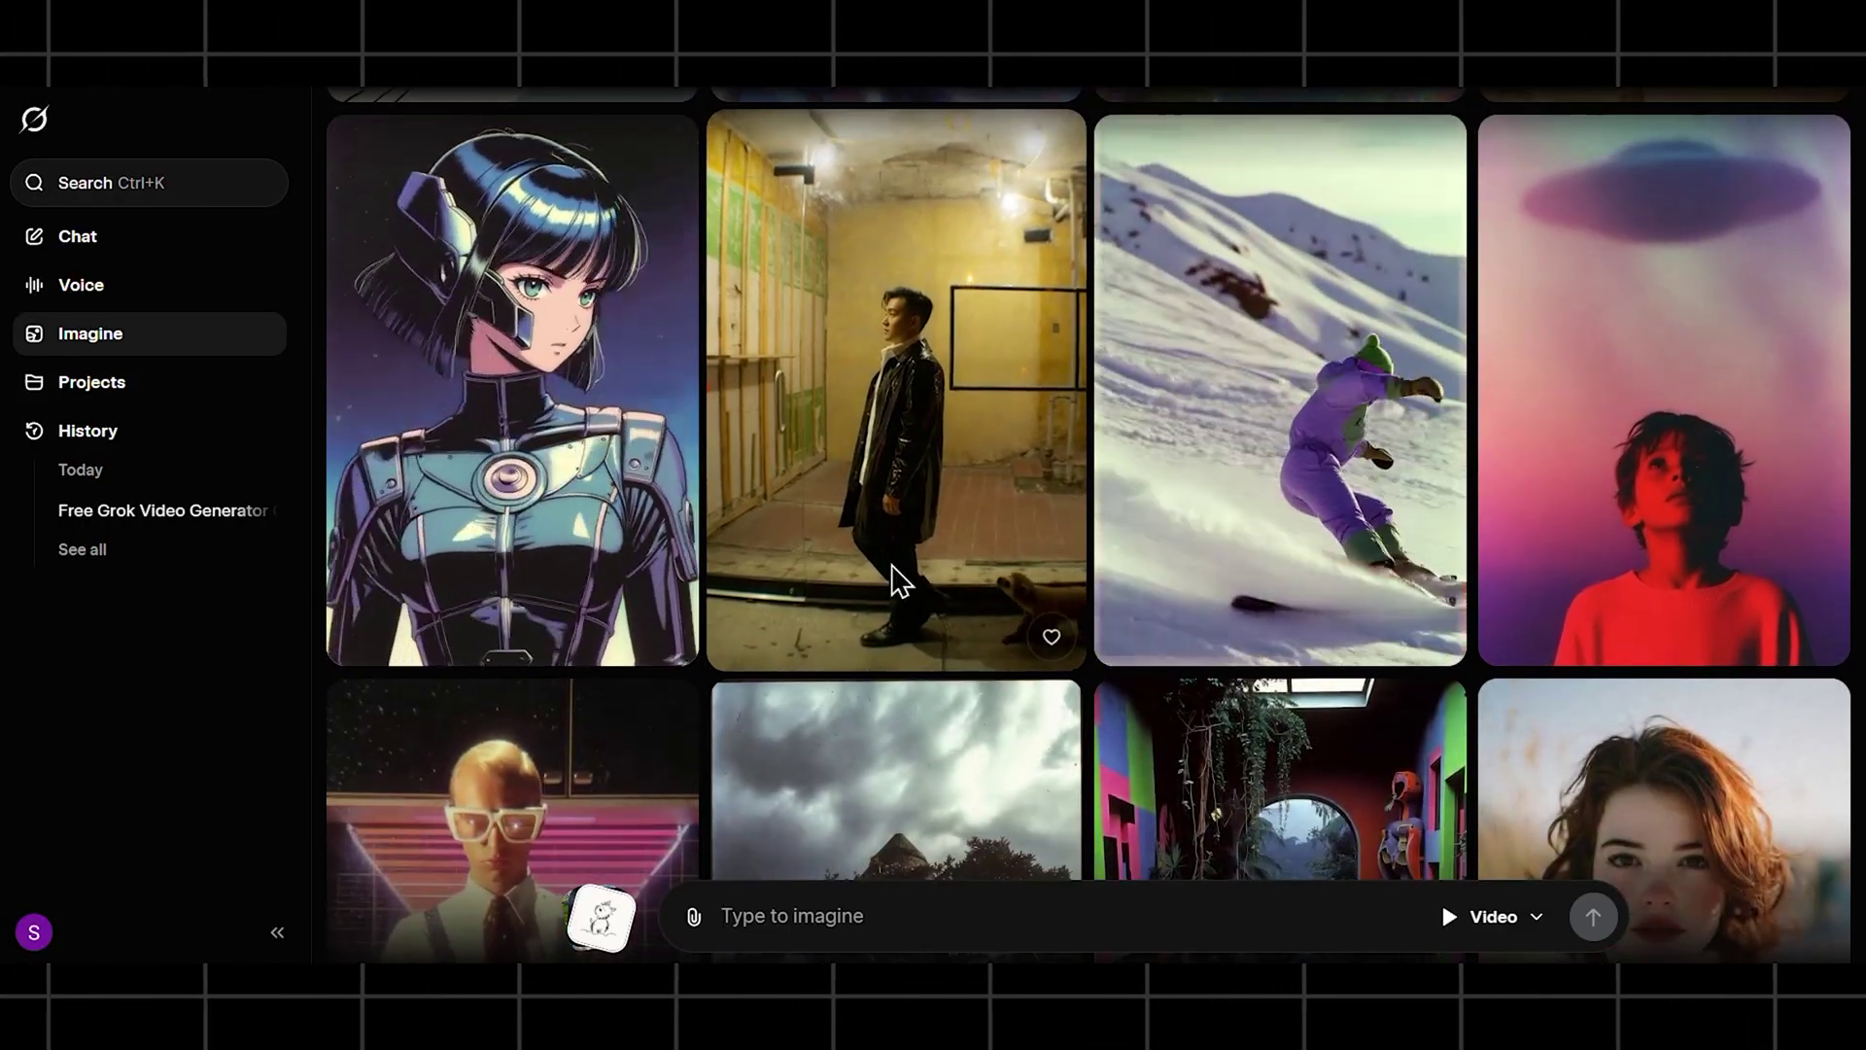
left_click(1300, 525)
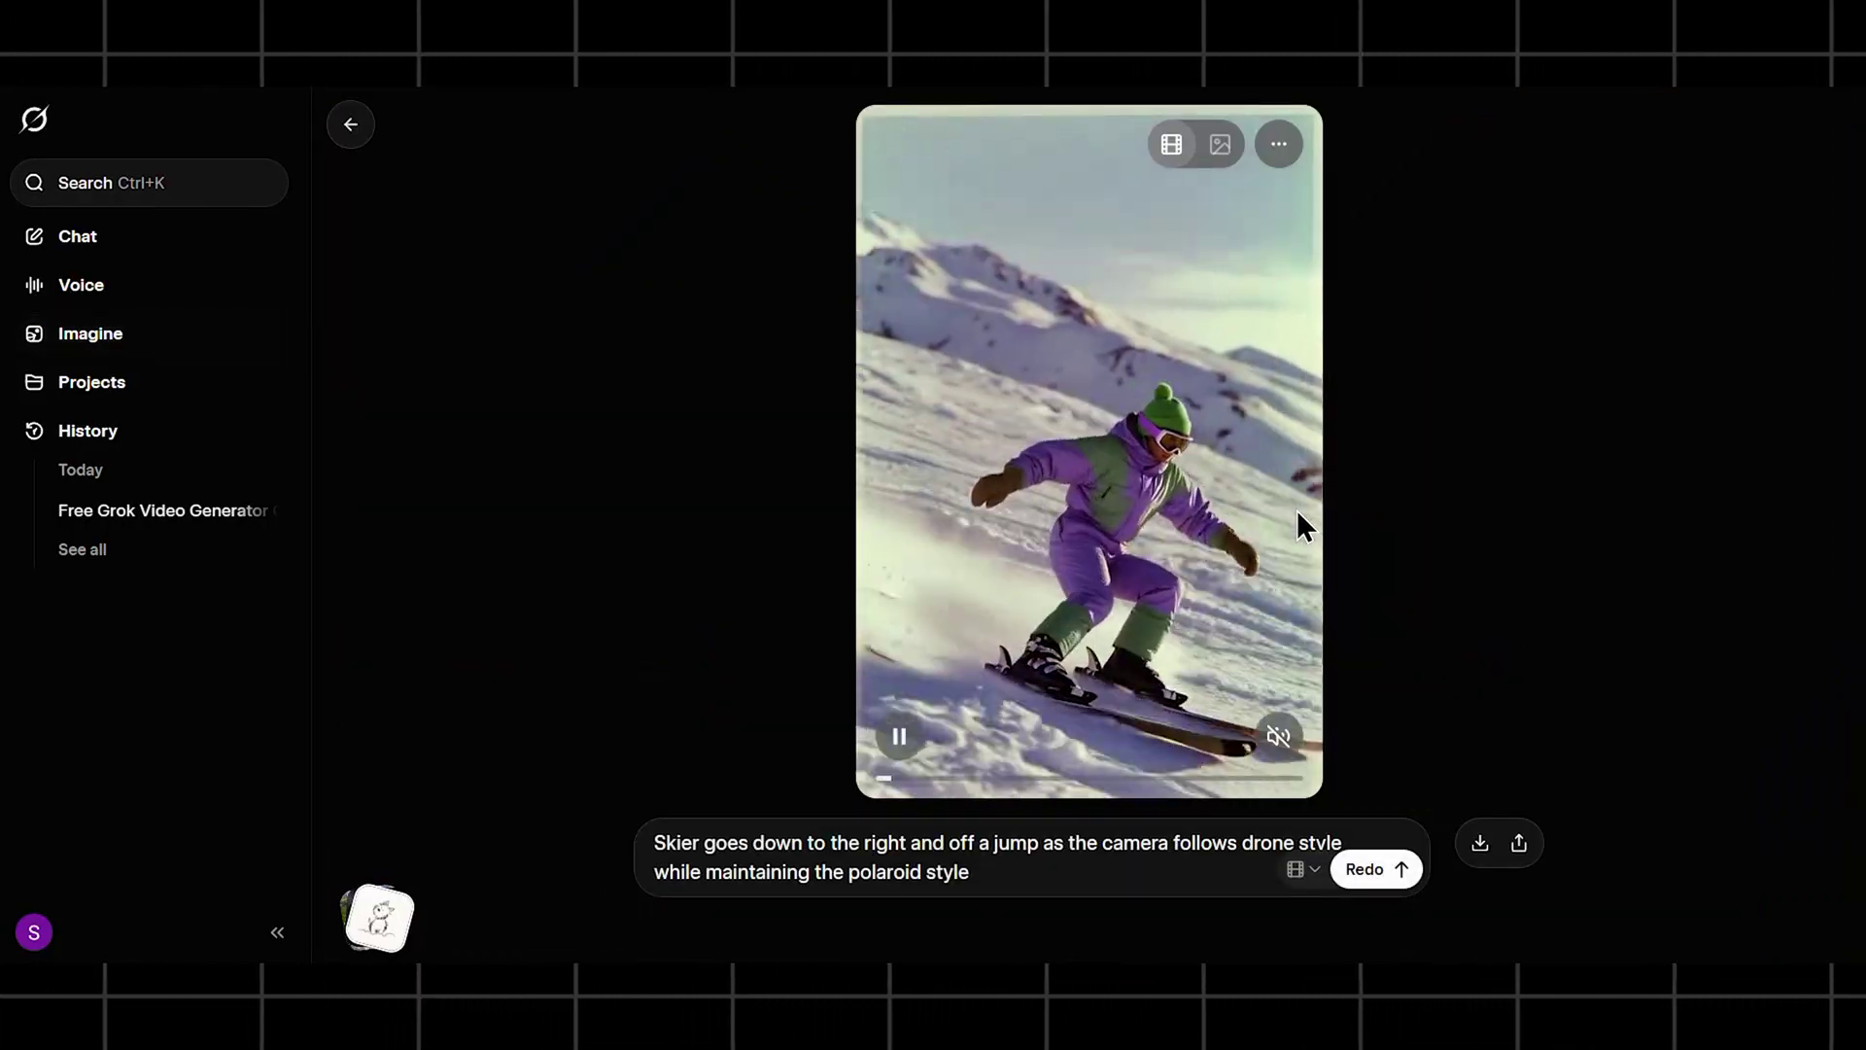
key("Escape")
scroll(966, 617, "down", 3)
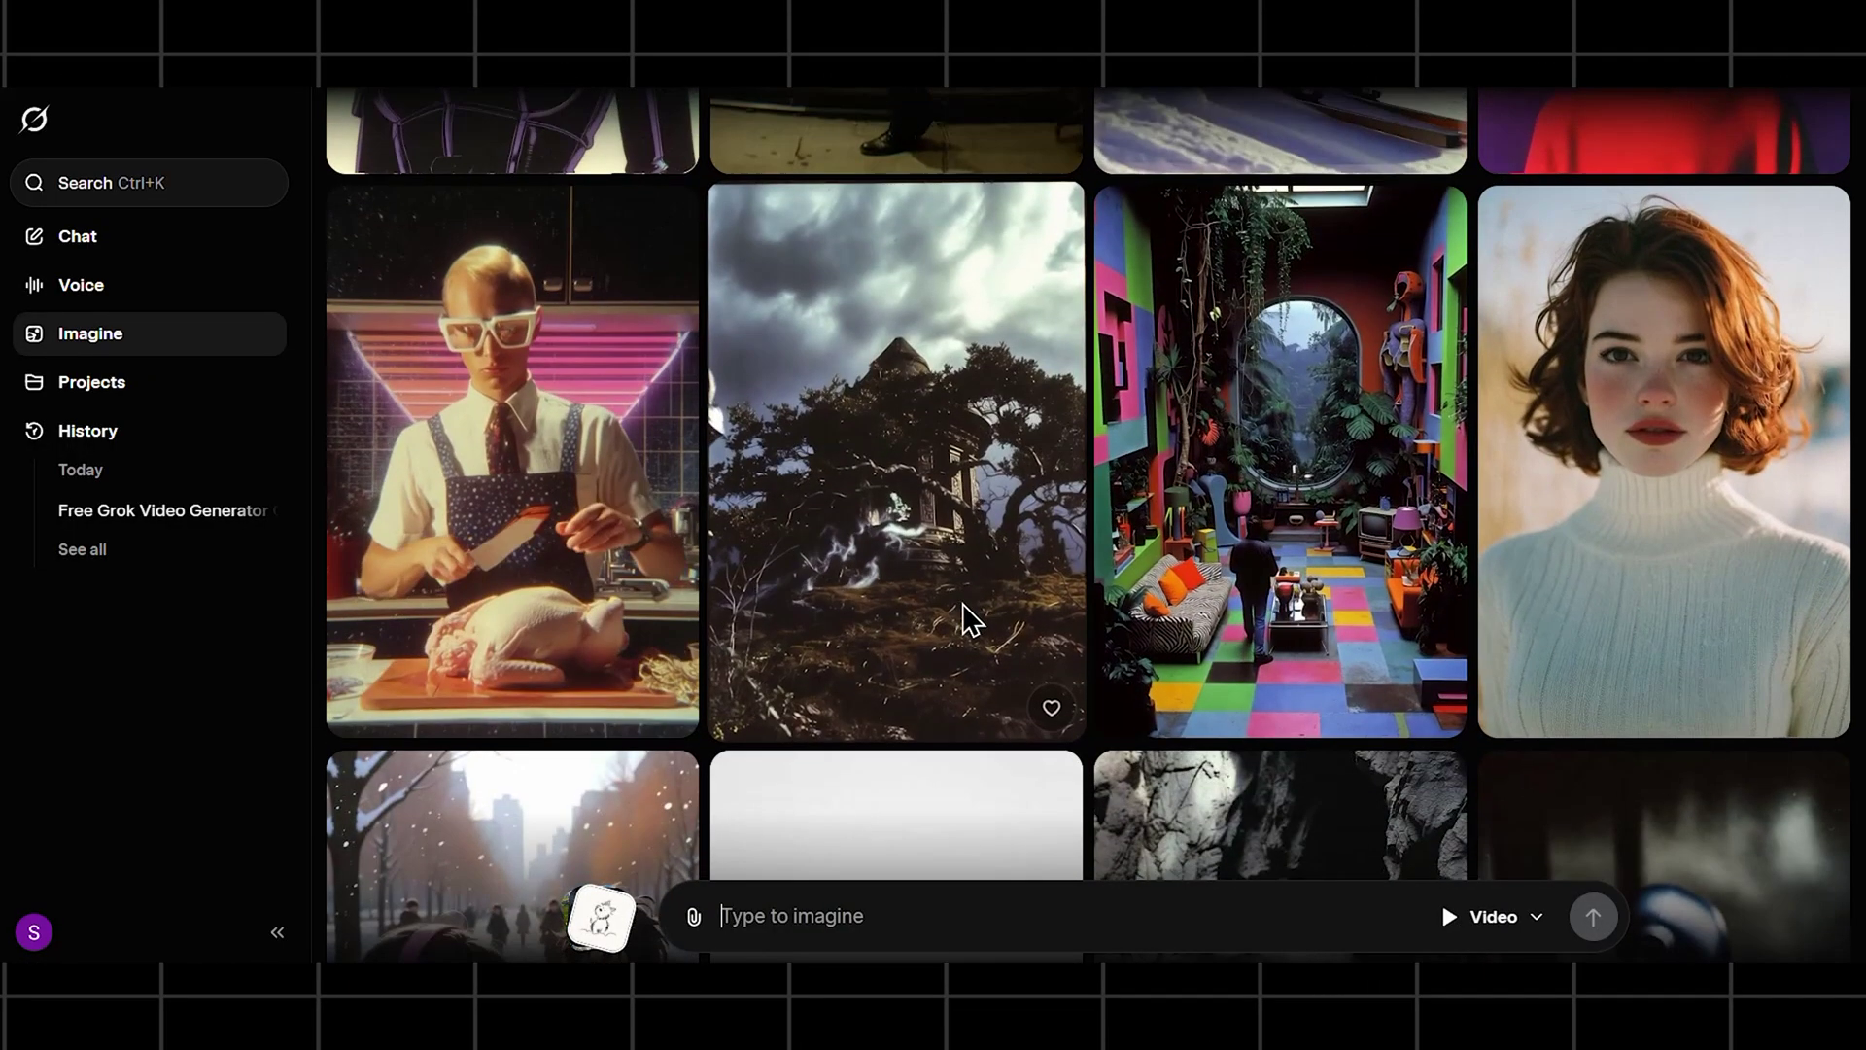
left_click(1699, 535)
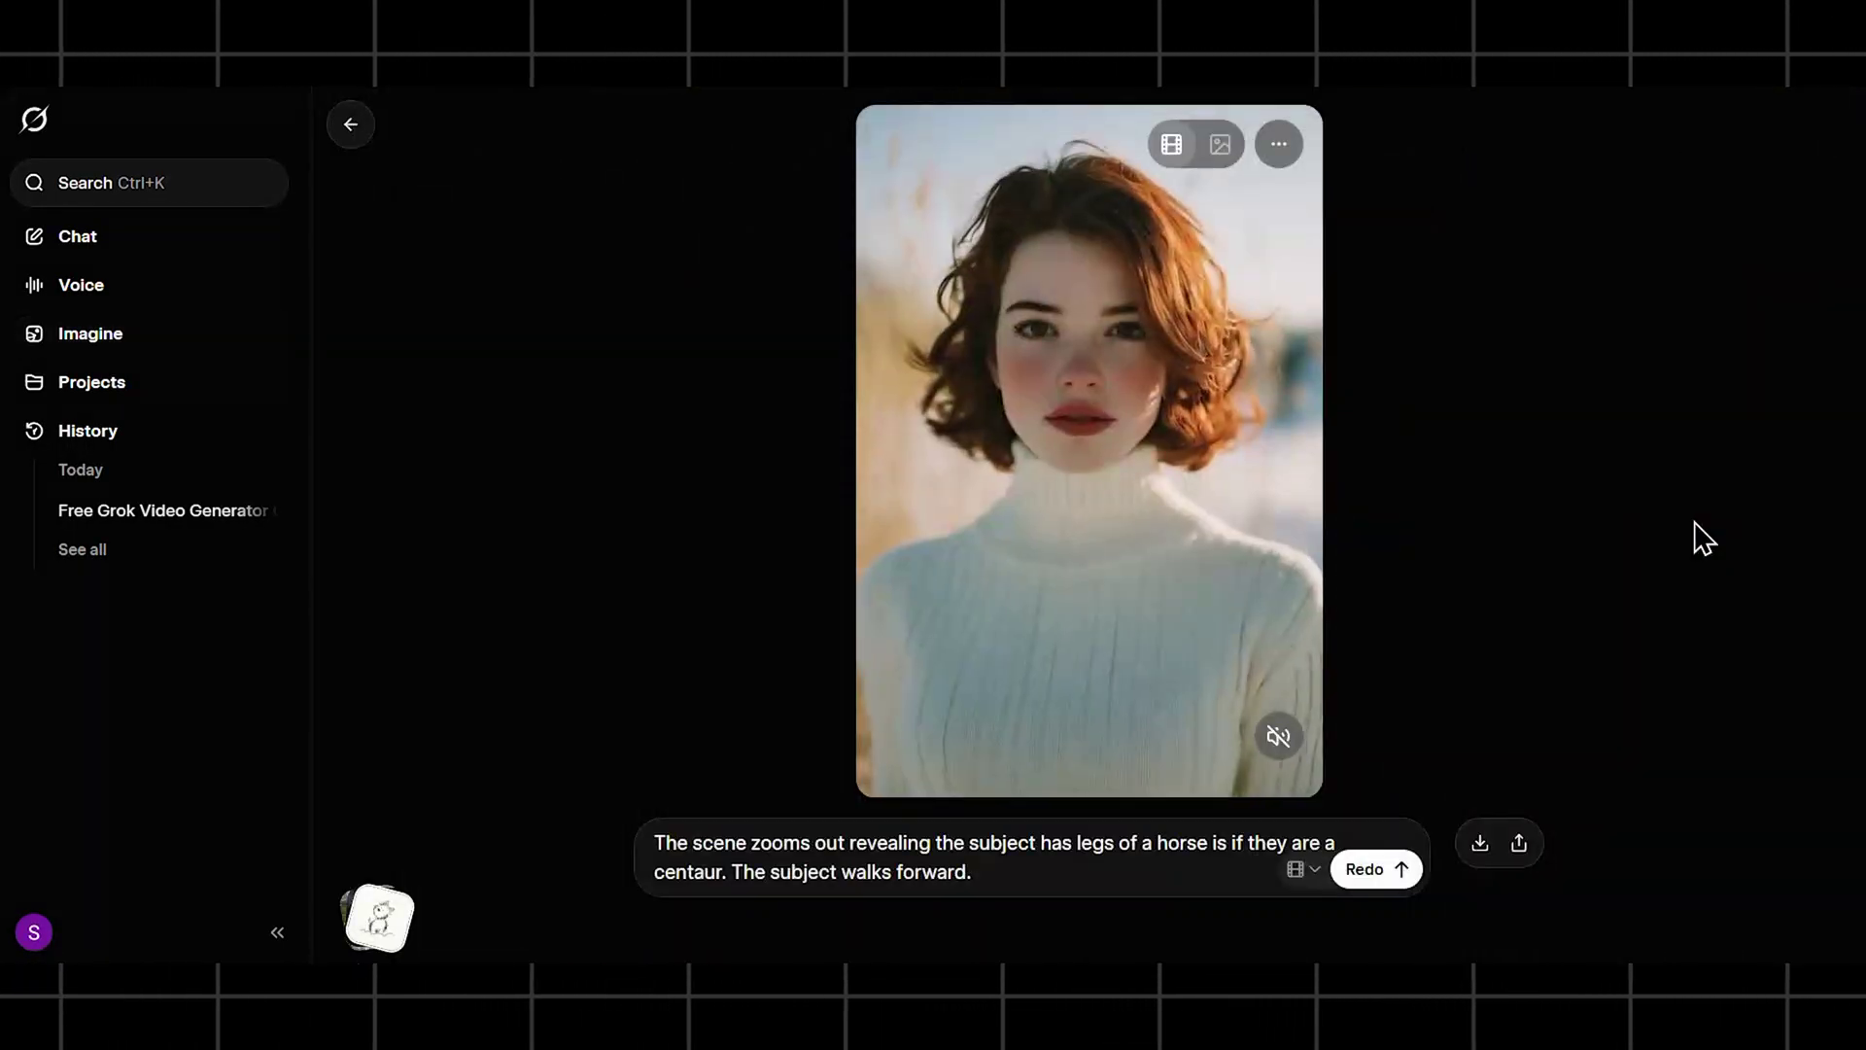
left_click(350, 125)
scroll(959, 638, "down", 5)
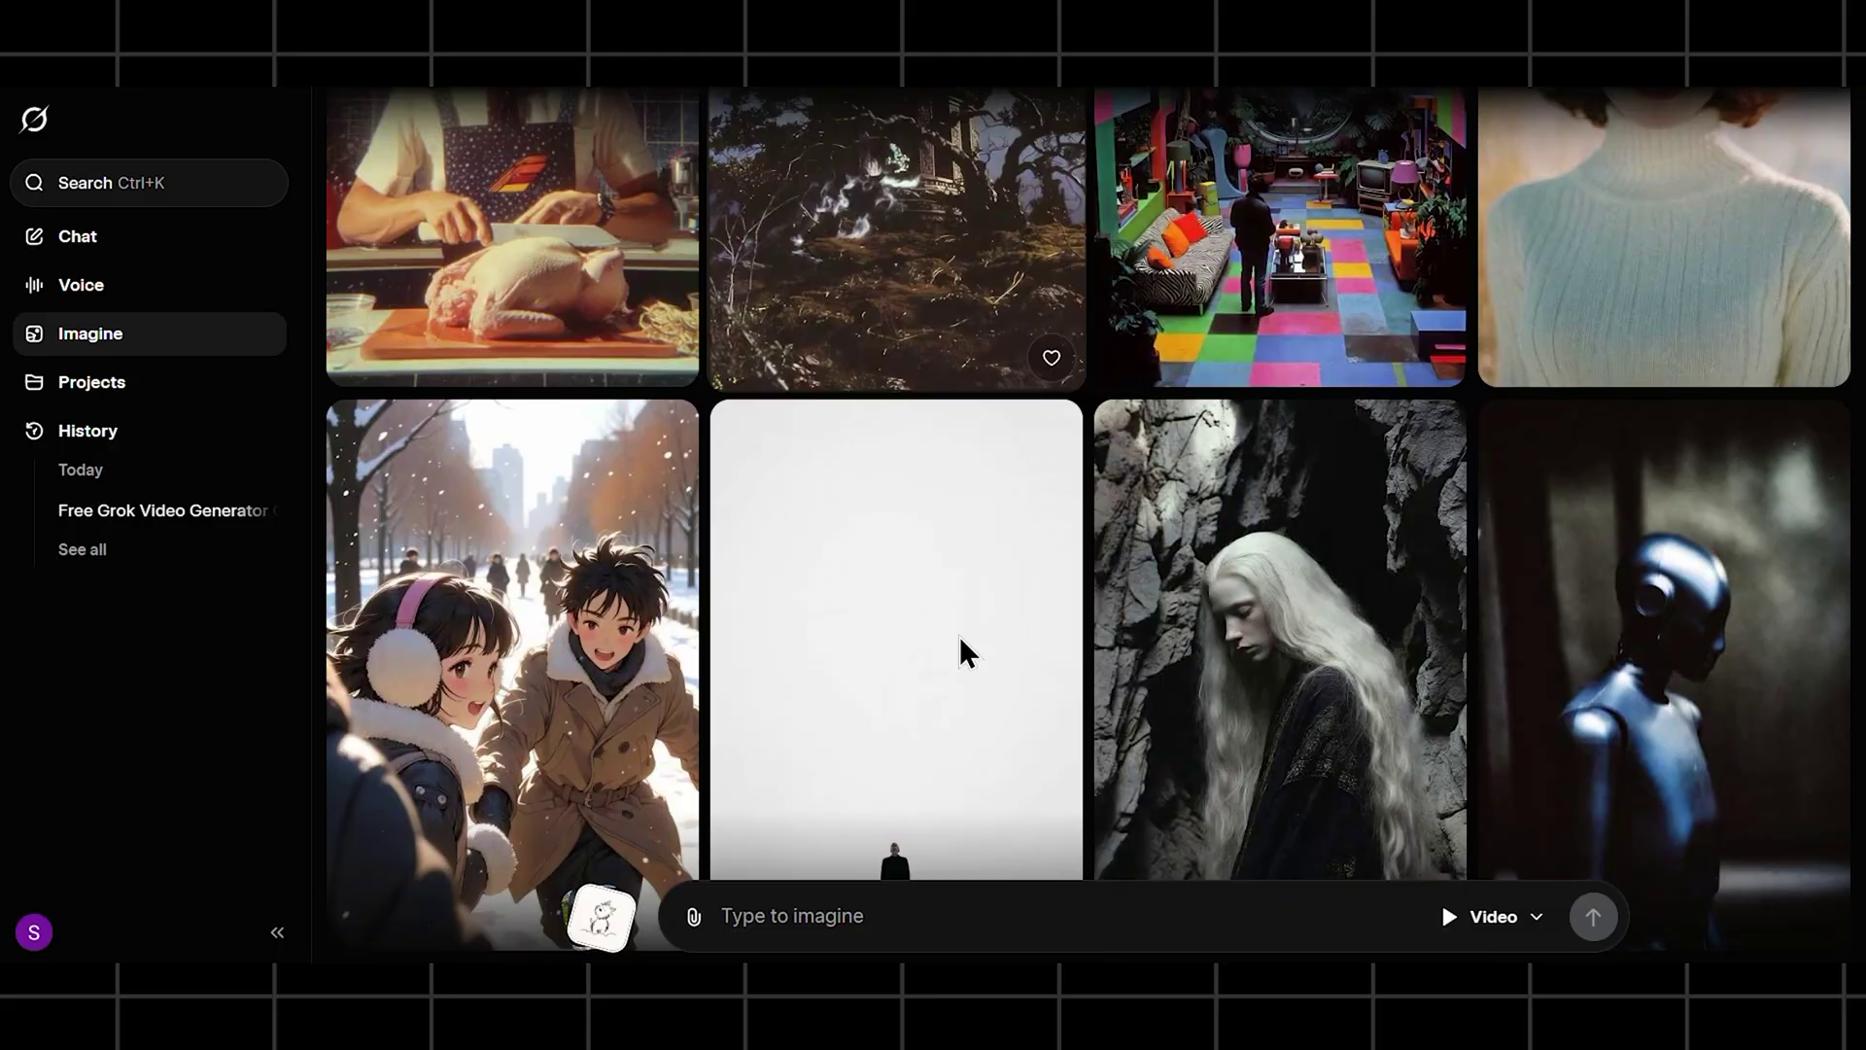
scroll(960, 635, "down", 3)
left_click(517, 424)
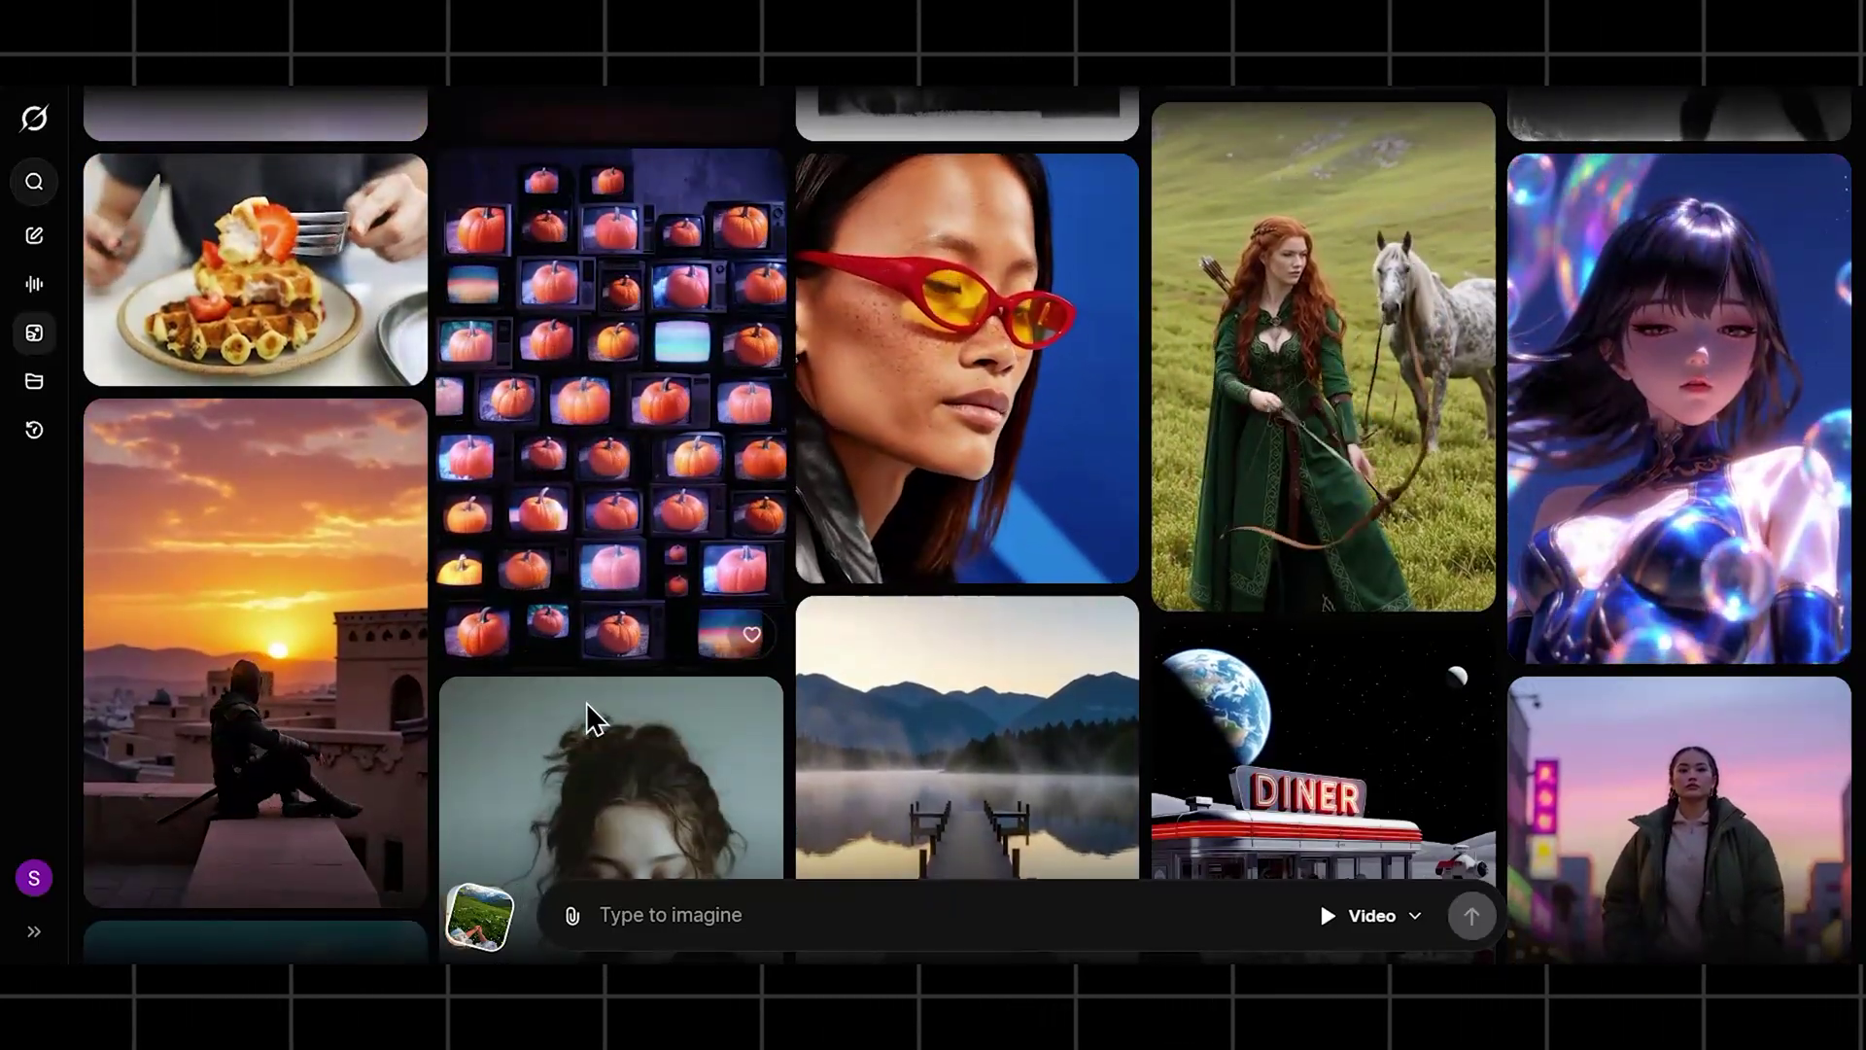
Scroll through the gallery while the neon cybertruck drifting video generates.
scroll(586, 702, "down", 6)
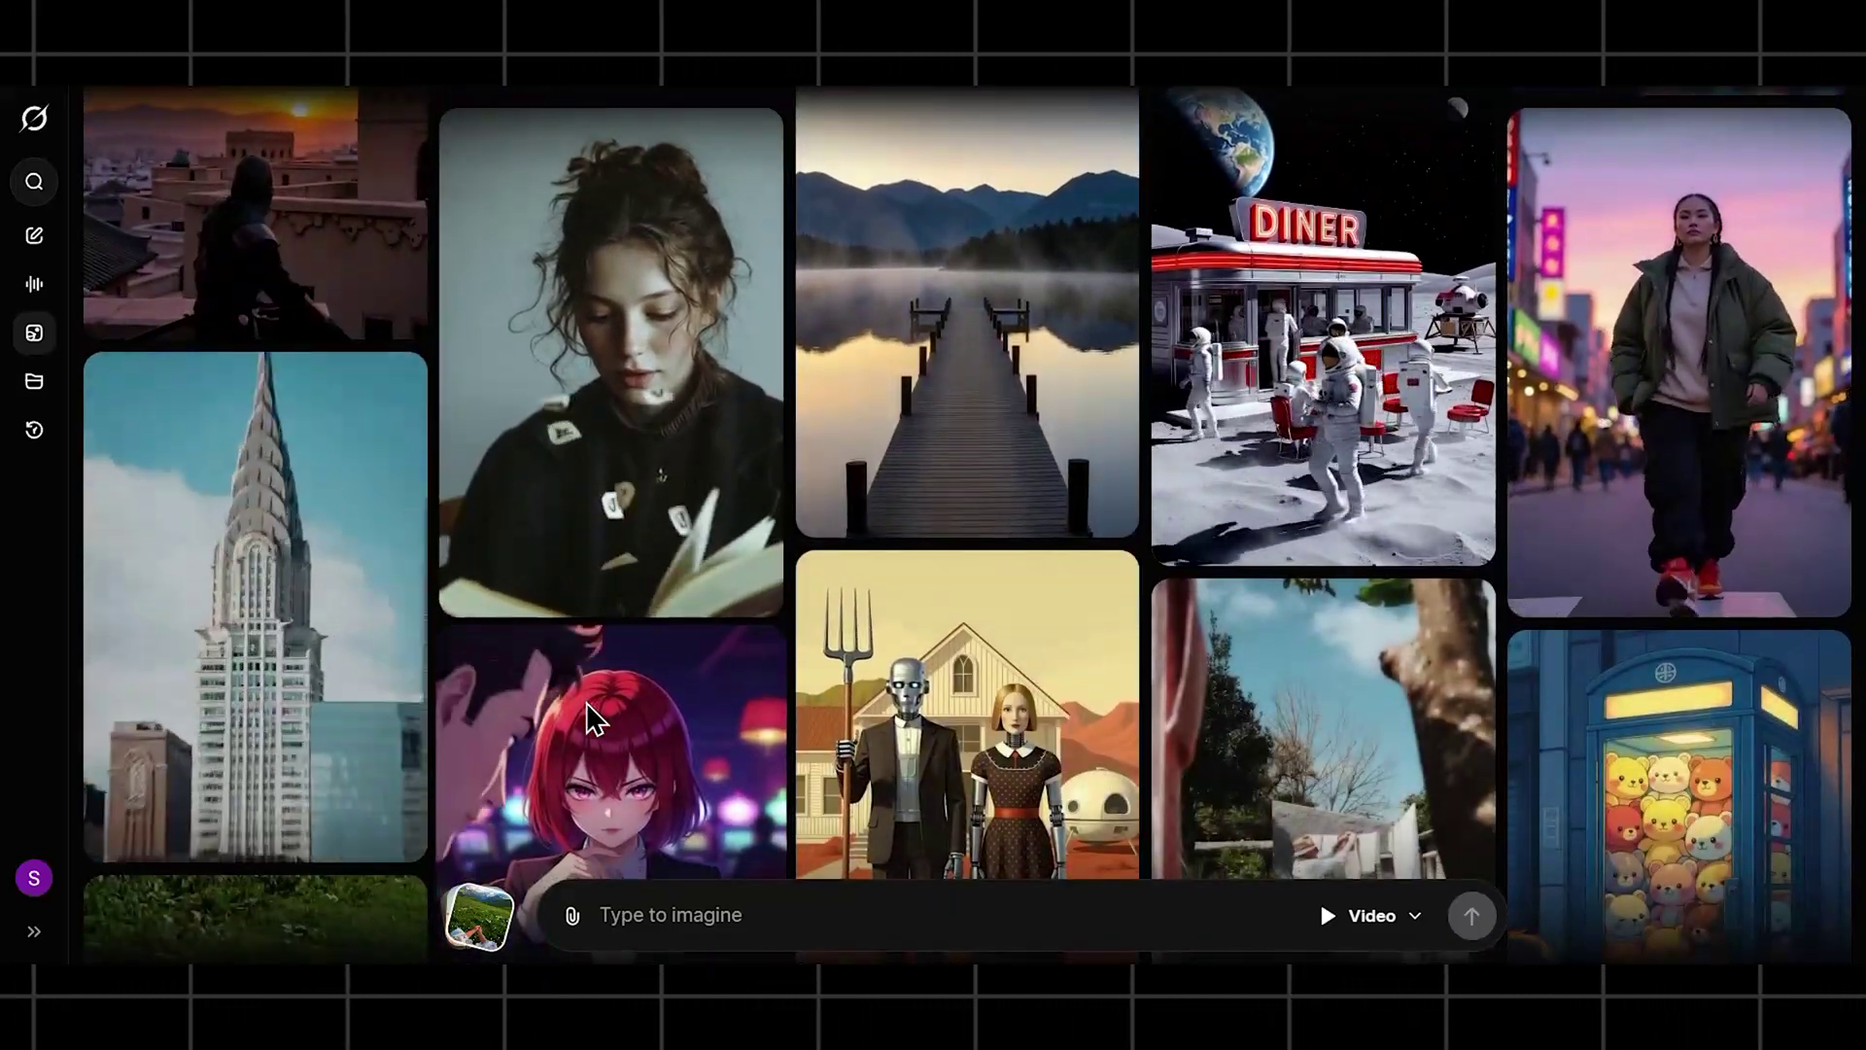
scroll(586, 702, "down", 5)
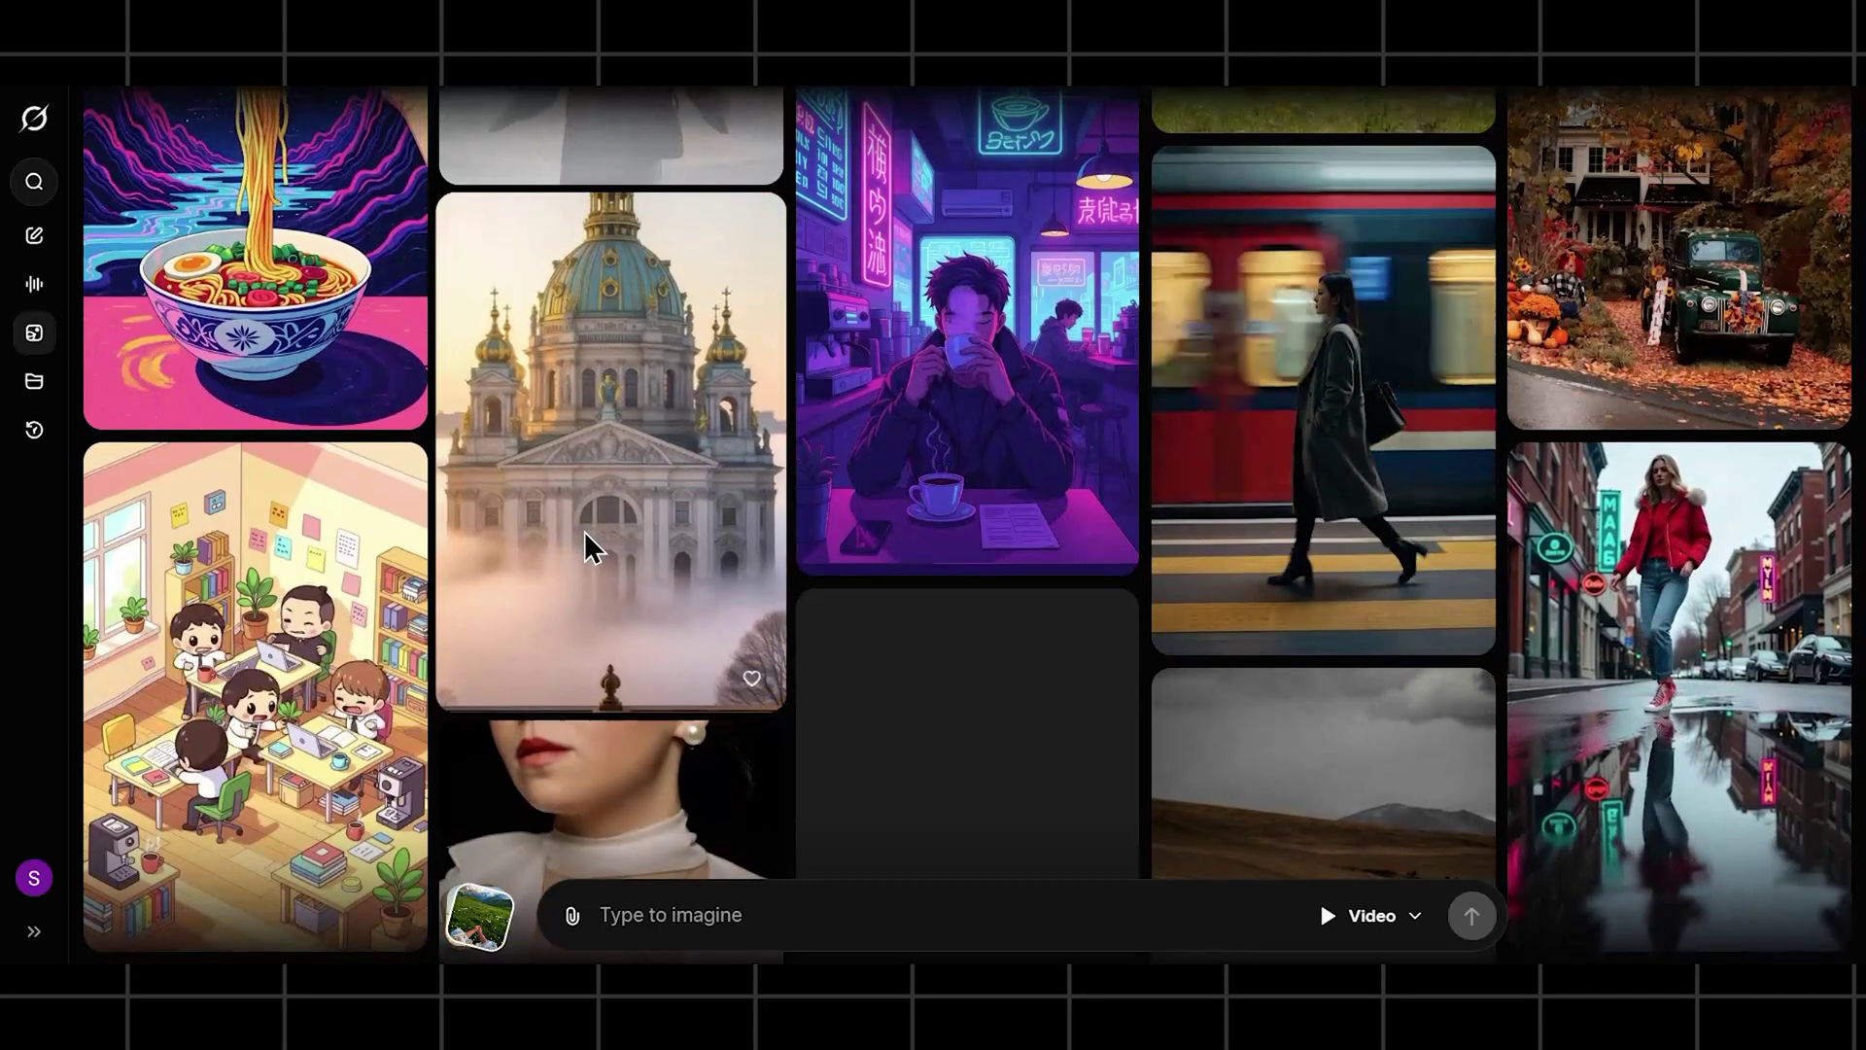
scroll(936, 533, "up", 3)
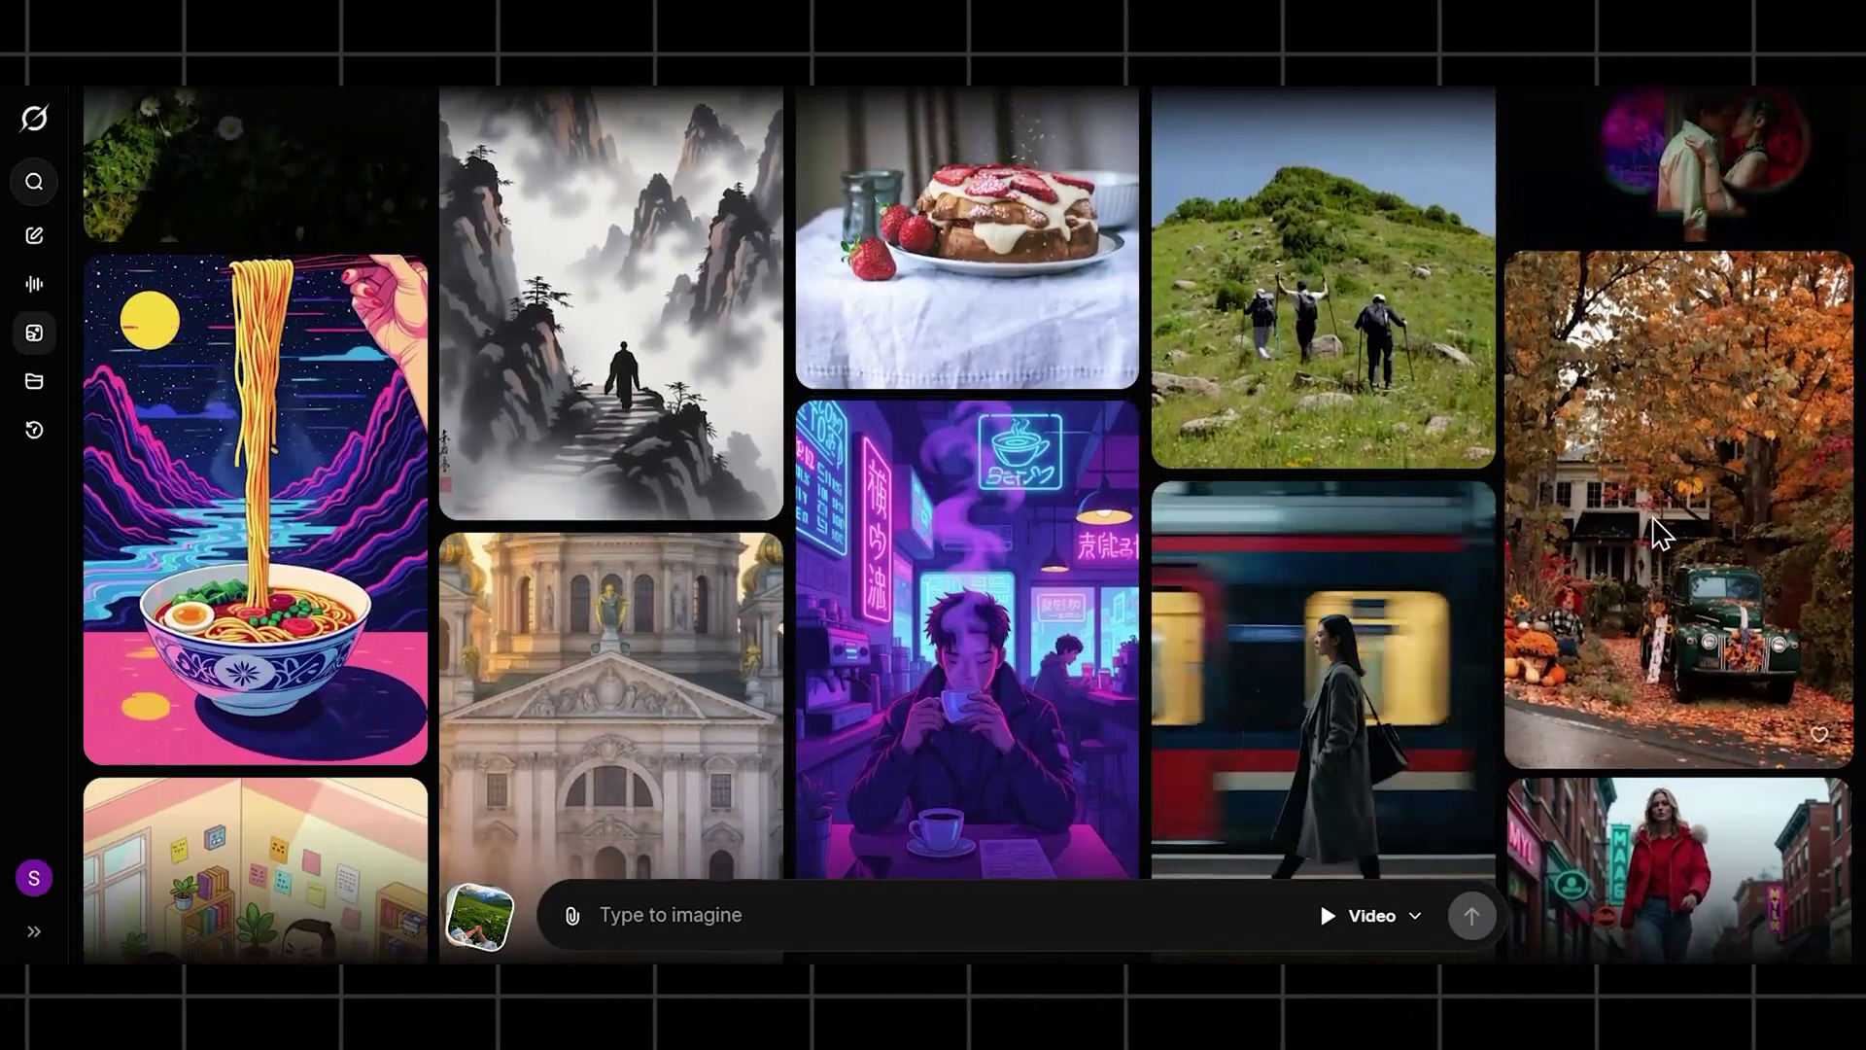
scroll(1361, 544, "down", 3)
scroll(1054, 562, "up", 1)
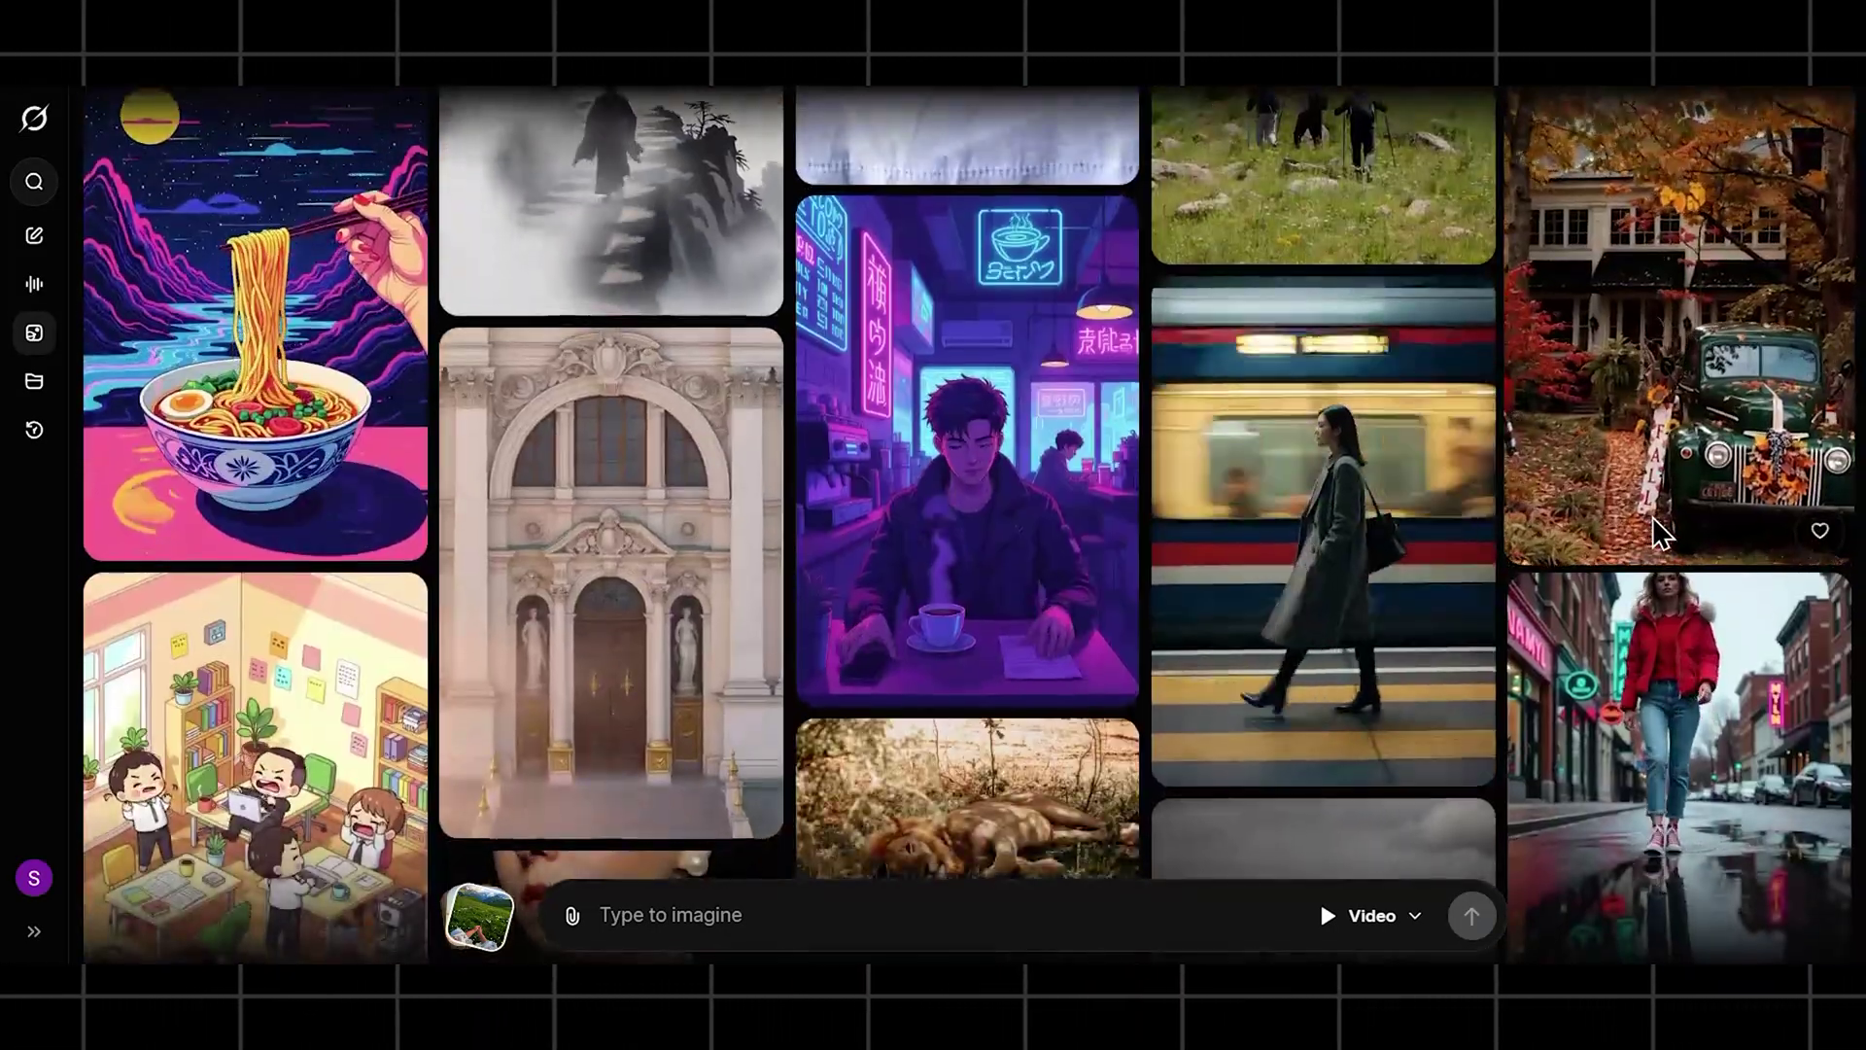
scroll(1049, 556, "down", 4)
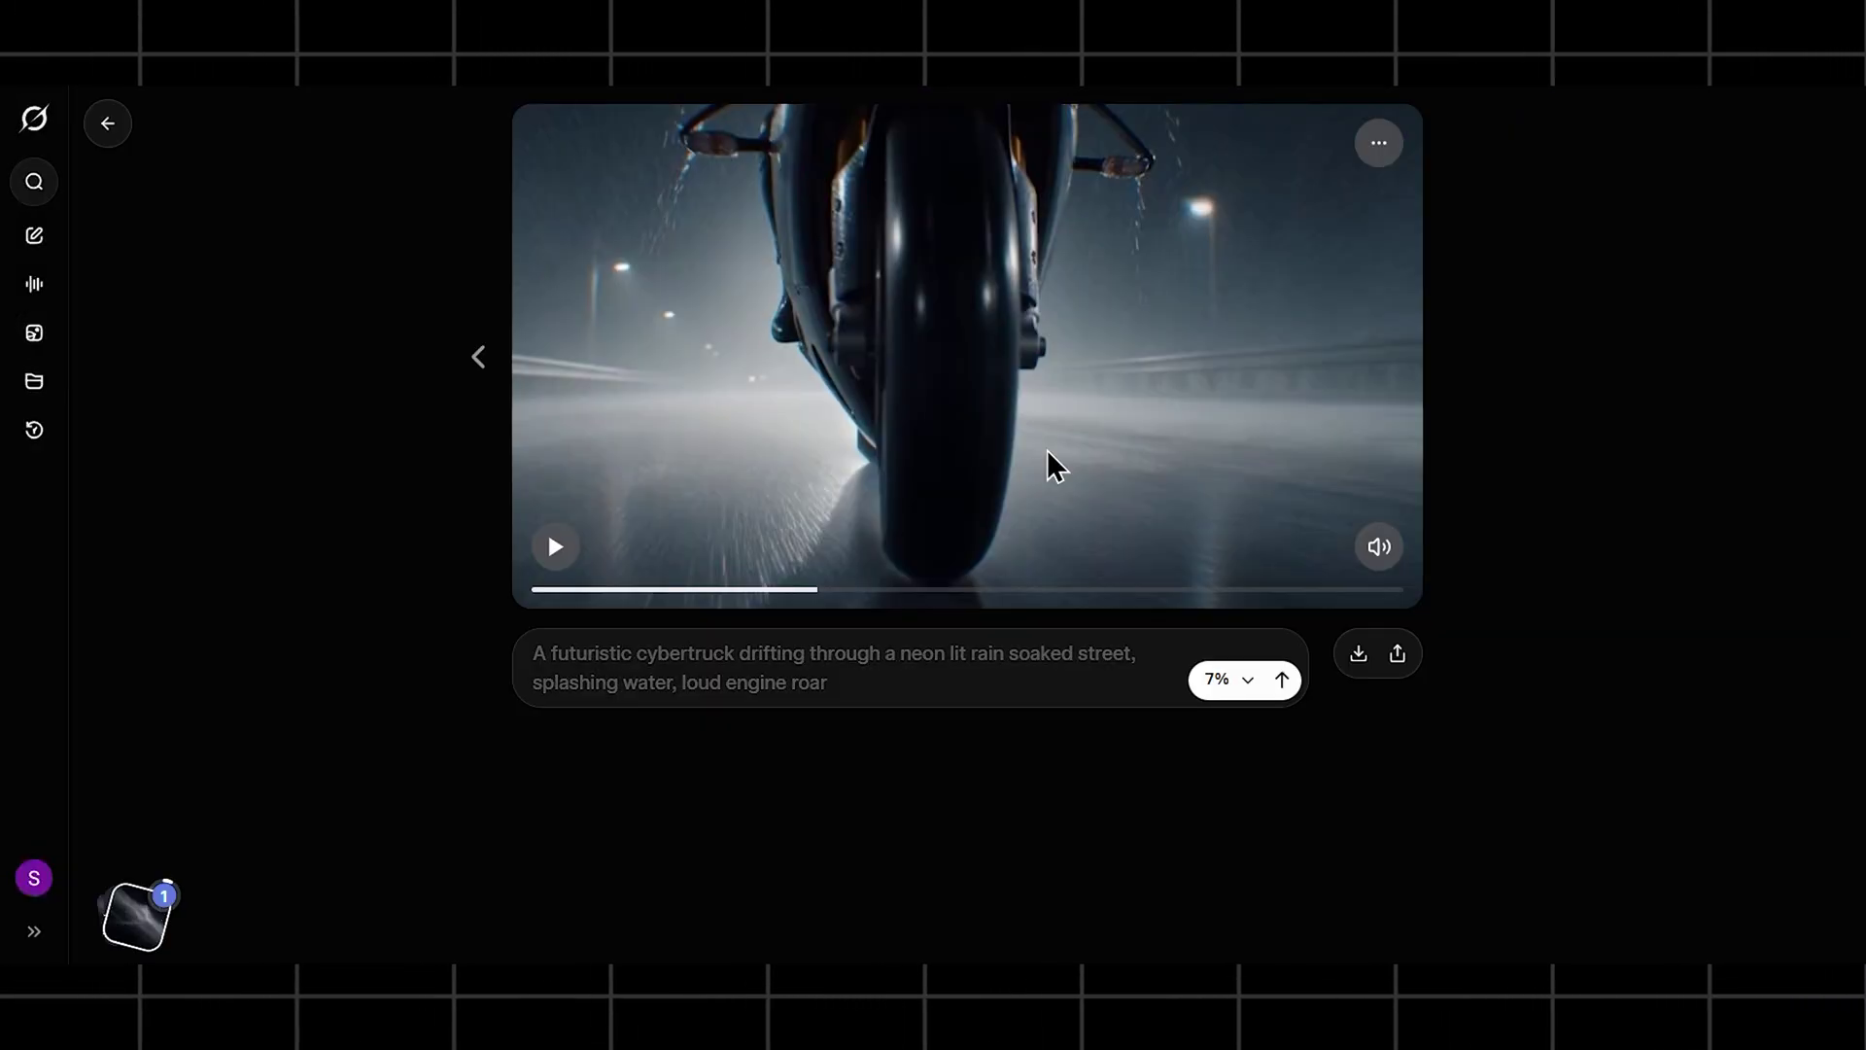